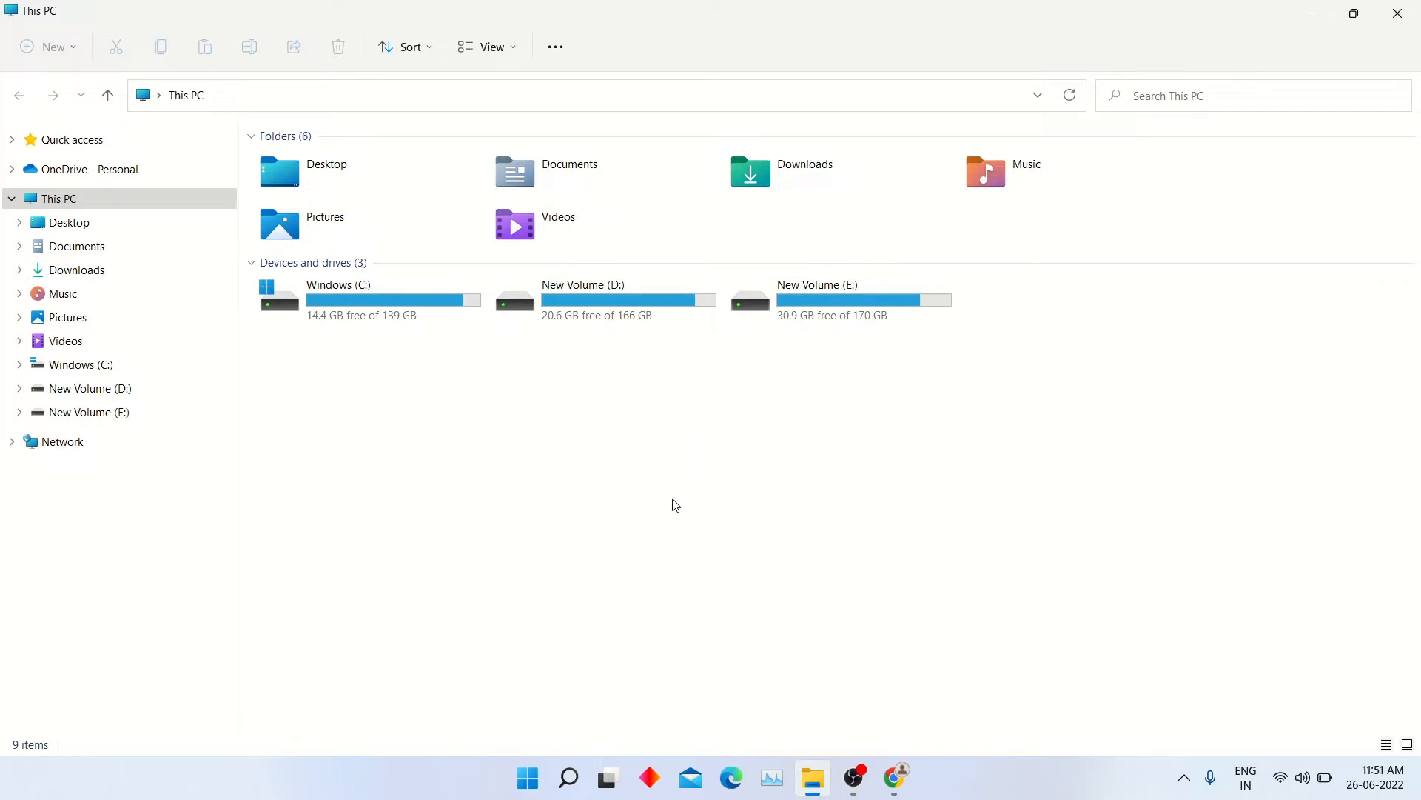
# - Open the hard disk partition management tool by searching for "create", and widen its window to show the partitions in full
pyautogui.click(571, 767)
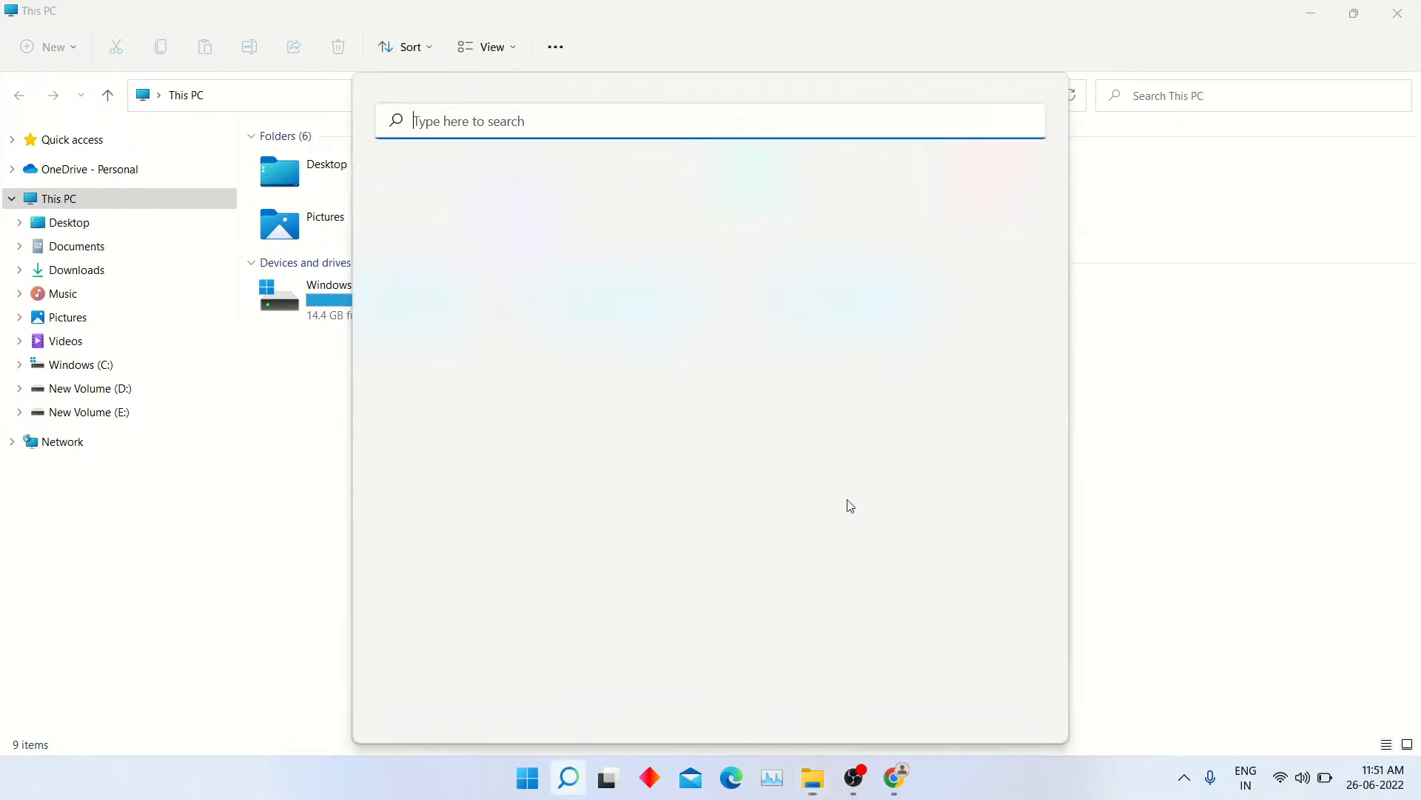
pyautogui.write('create')
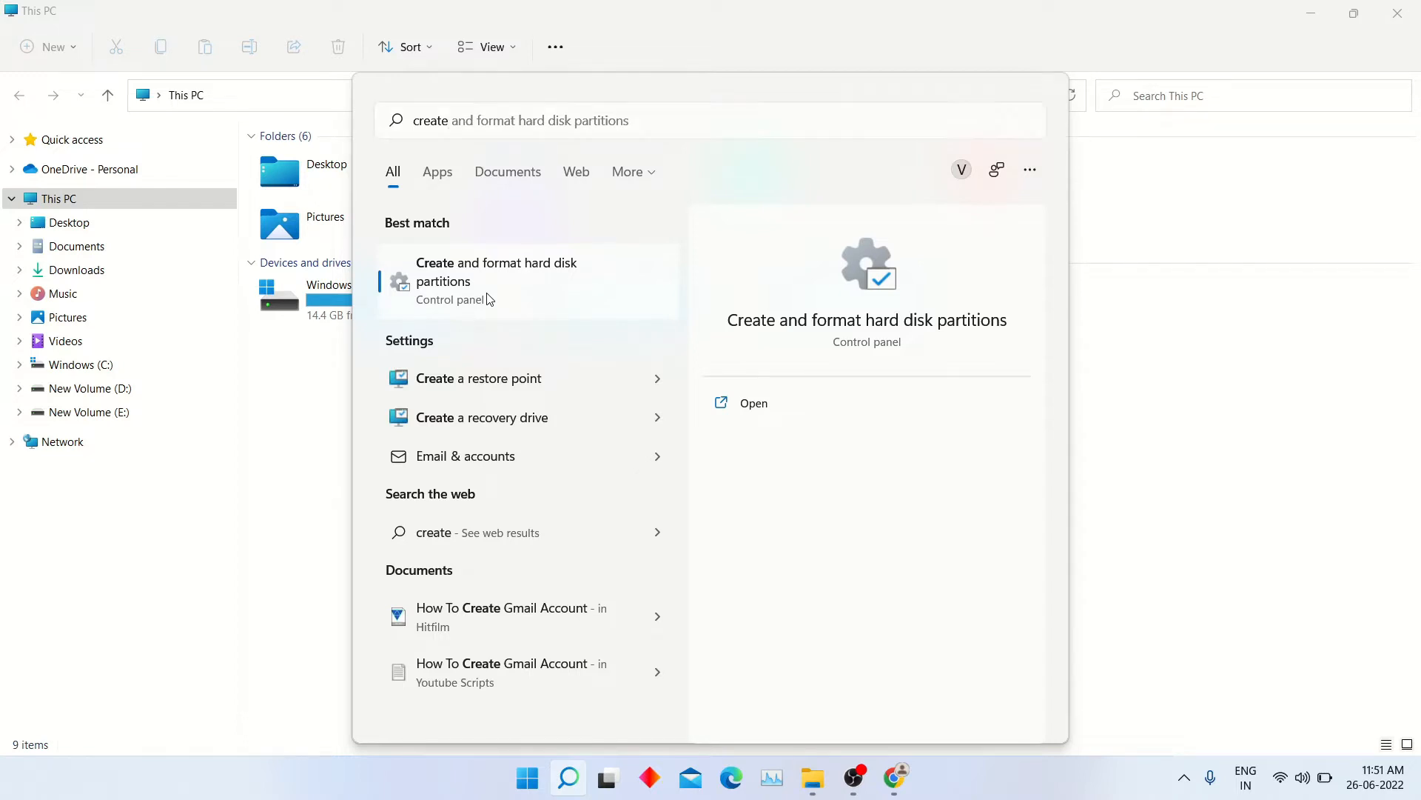
pyautogui.click(489, 298)
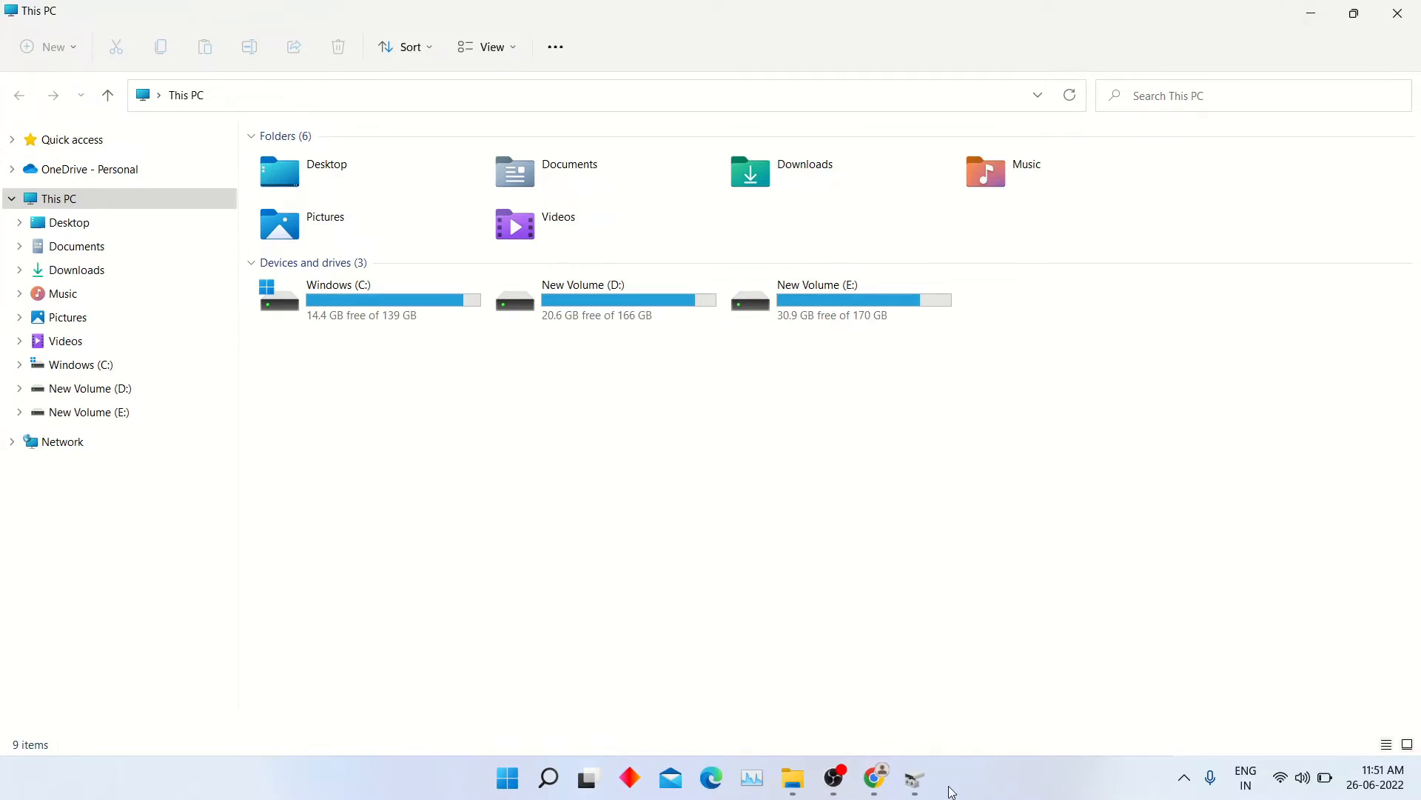
pyautogui.click(915, 777)
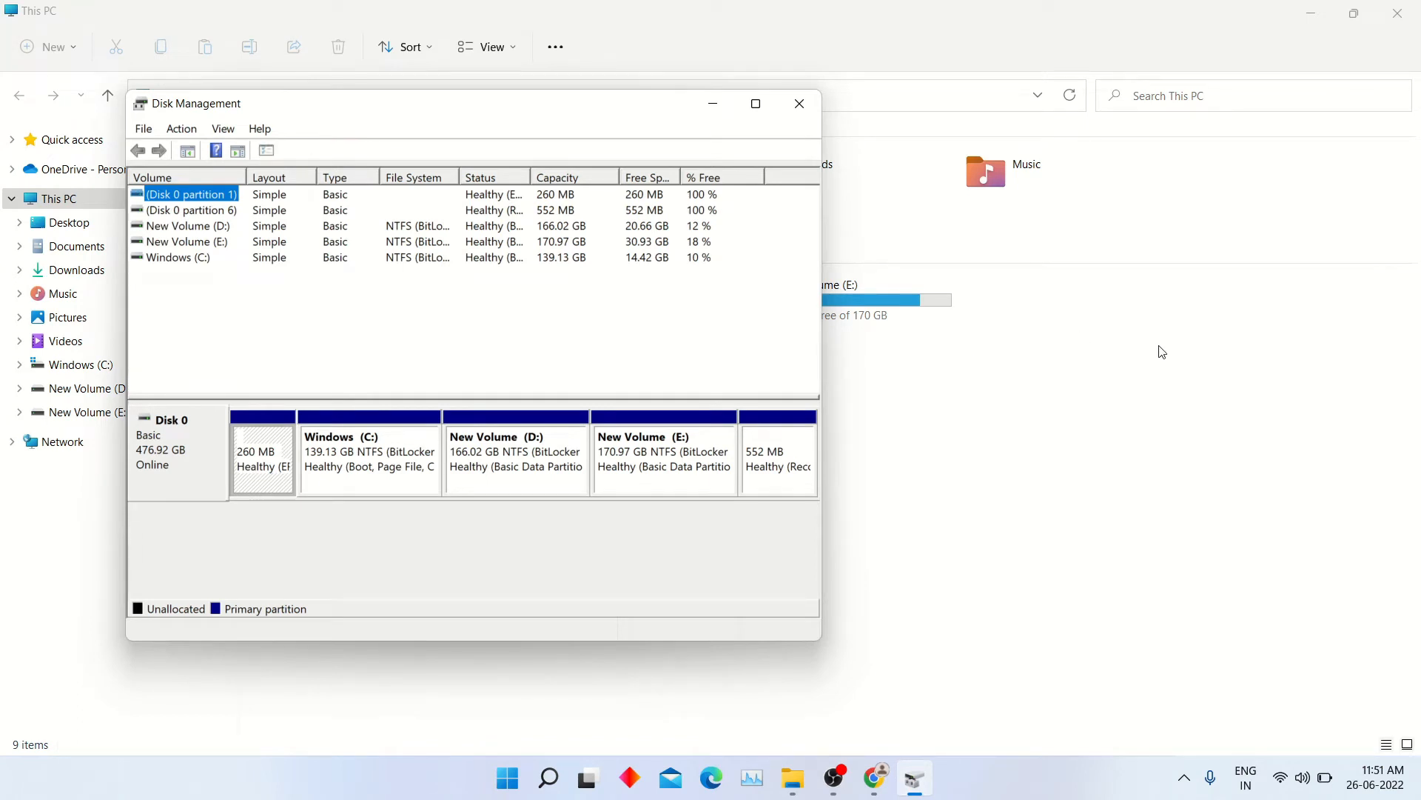
pyautogui.moveTo(826, 373); pyautogui.dragTo(1231, 345)
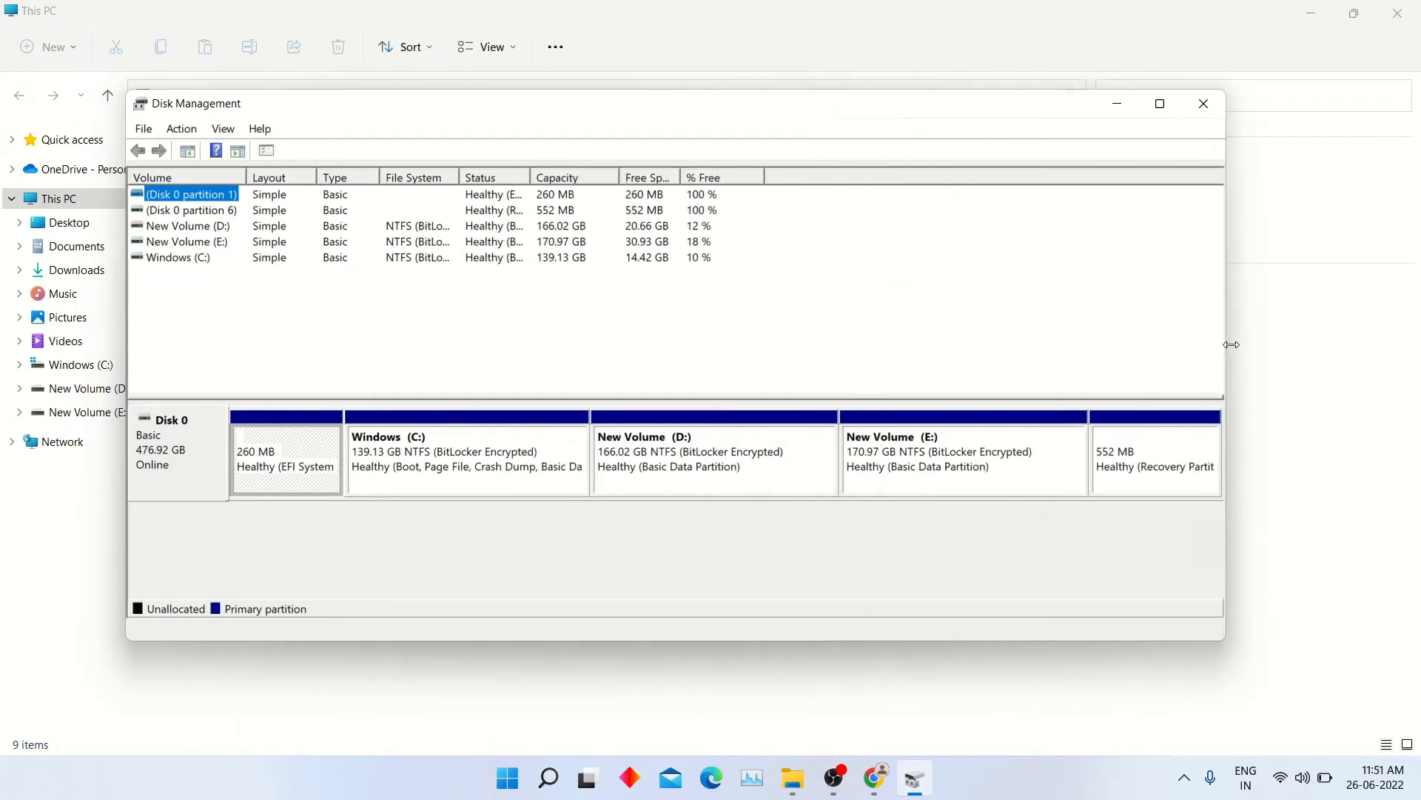
# - Open the Shrink Volume settings for the New Volume (E:) partition
pyautogui.click(909, 478)
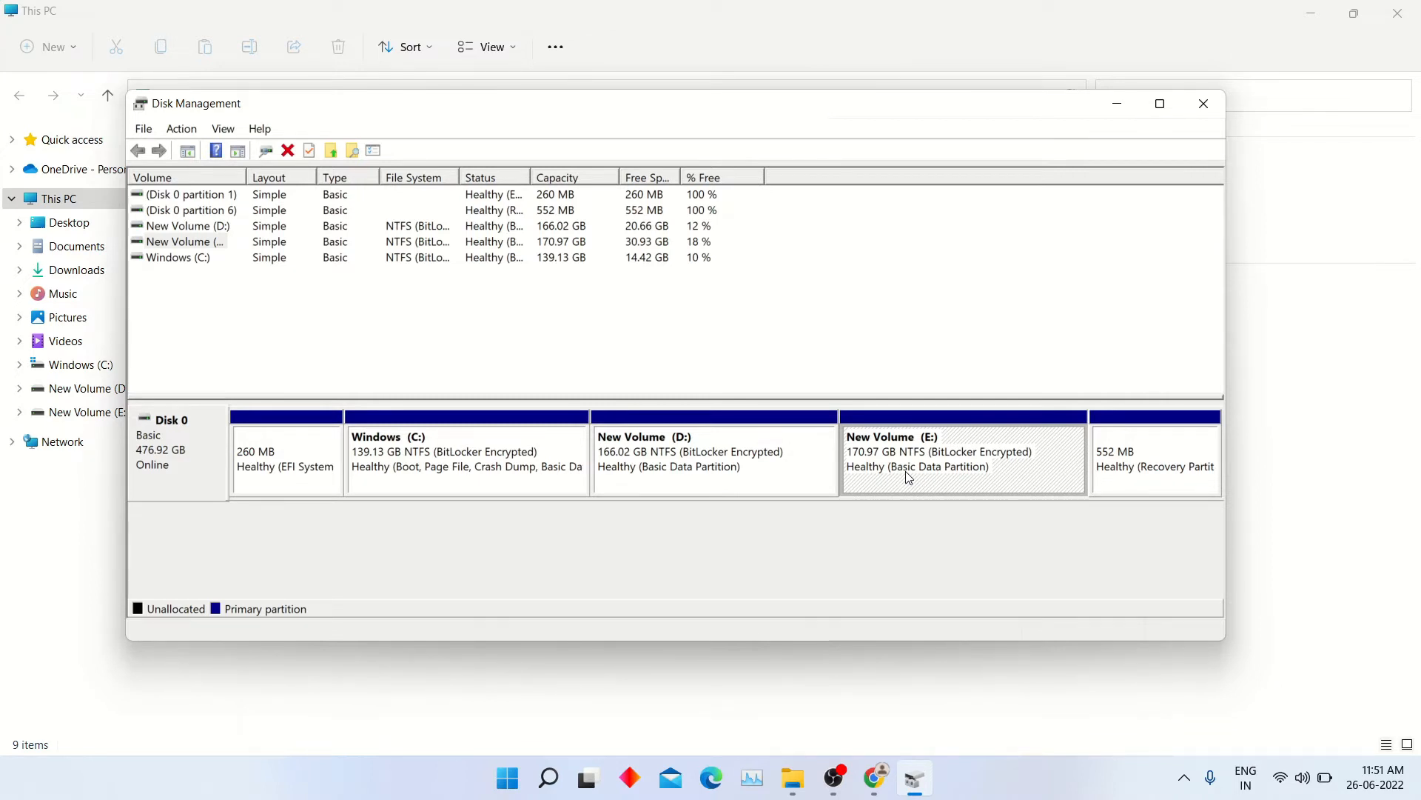
pyautogui.rightClick(908, 477)
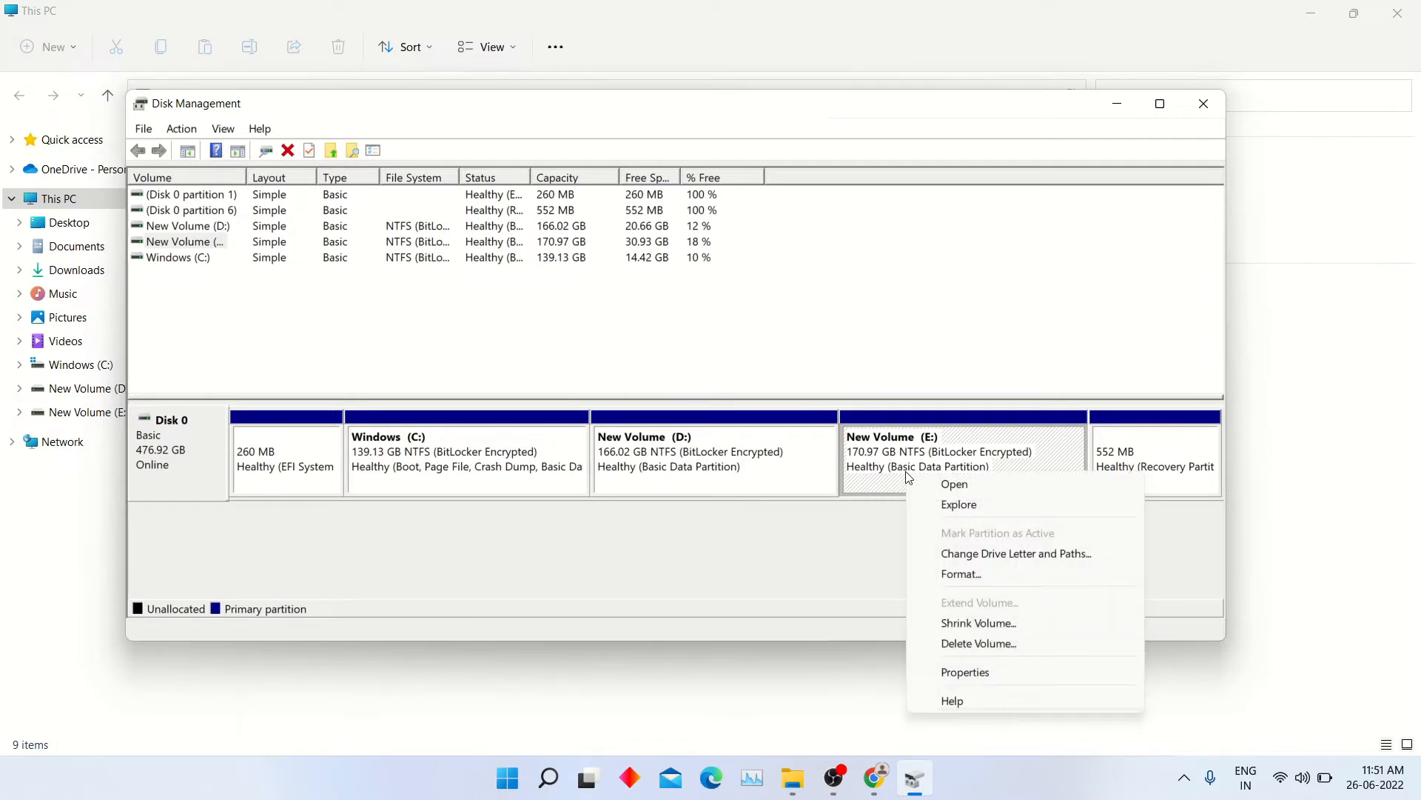
pyautogui.click(978, 624)
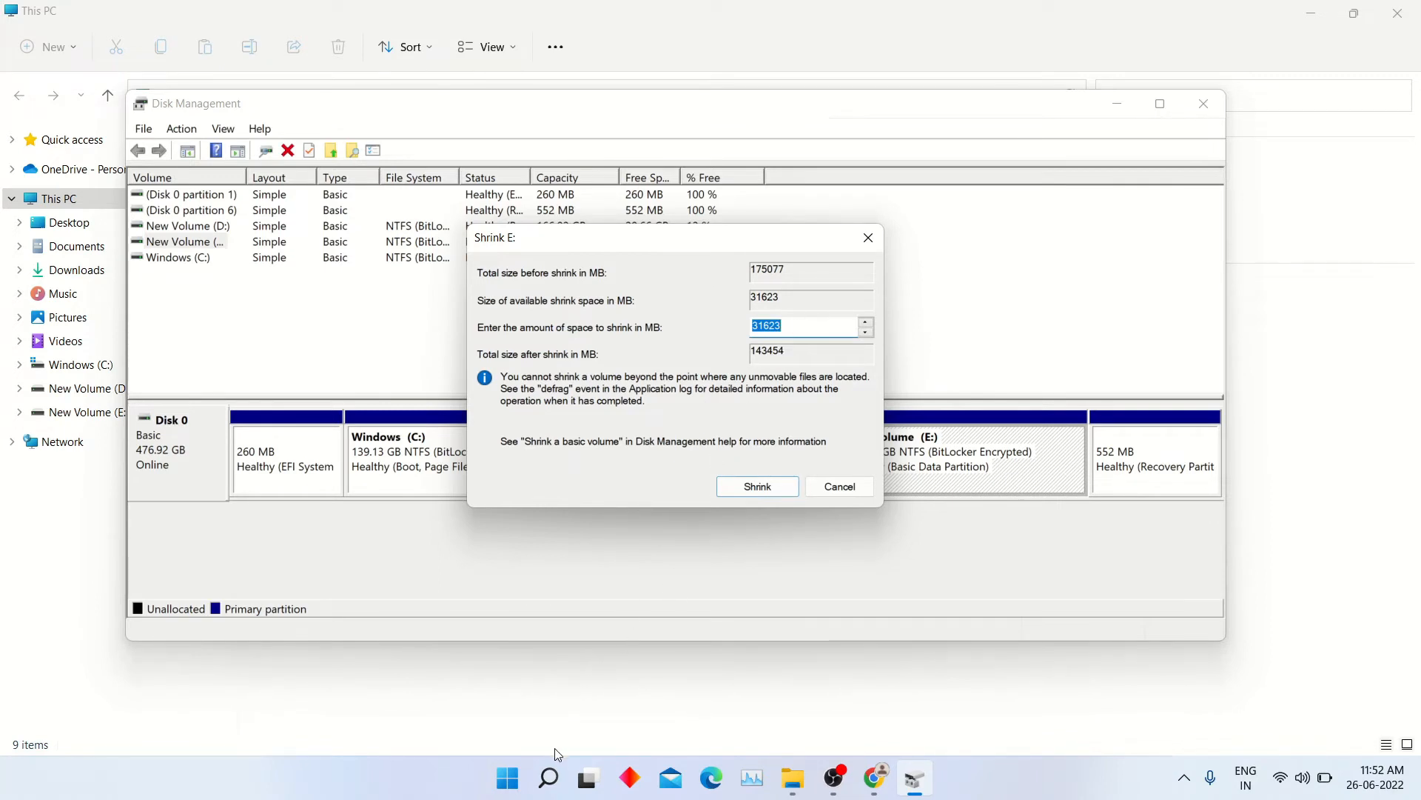
# - Switch to Calculator and multiply 1000 by 3 to work out the partition size in MB
pyautogui.click(551, 770)
pyautogui.write('cal')
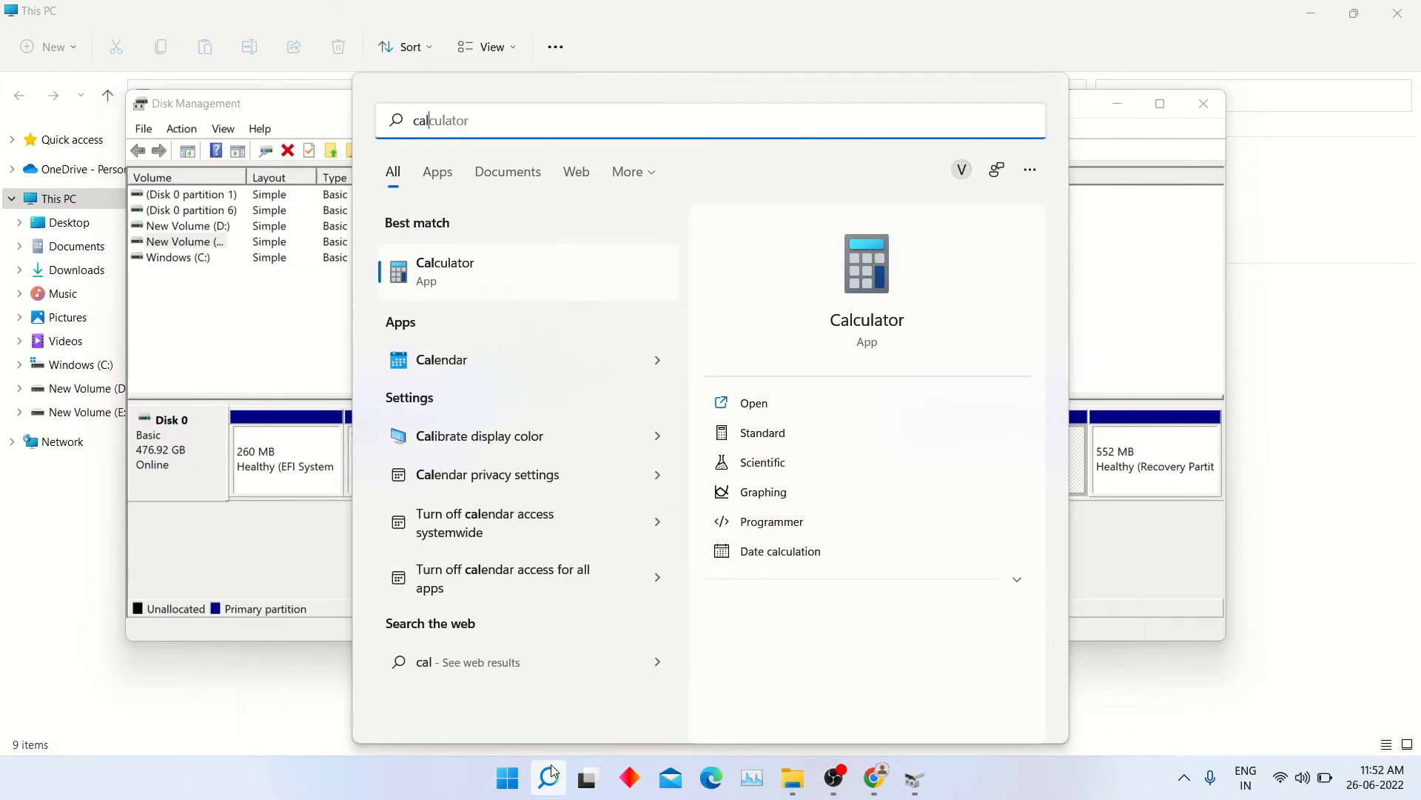
pyautogui.press('Return')
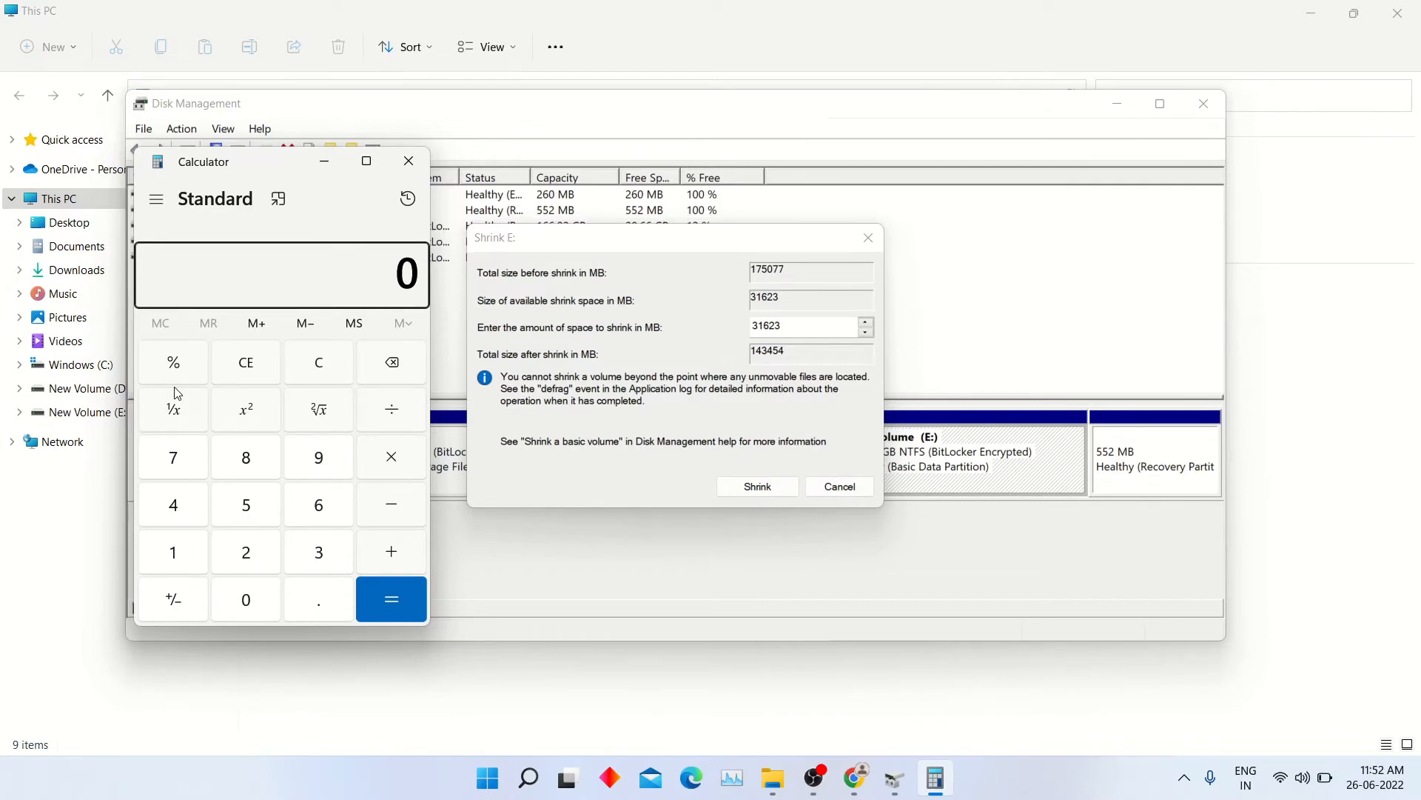
pyautogui.write('1000')
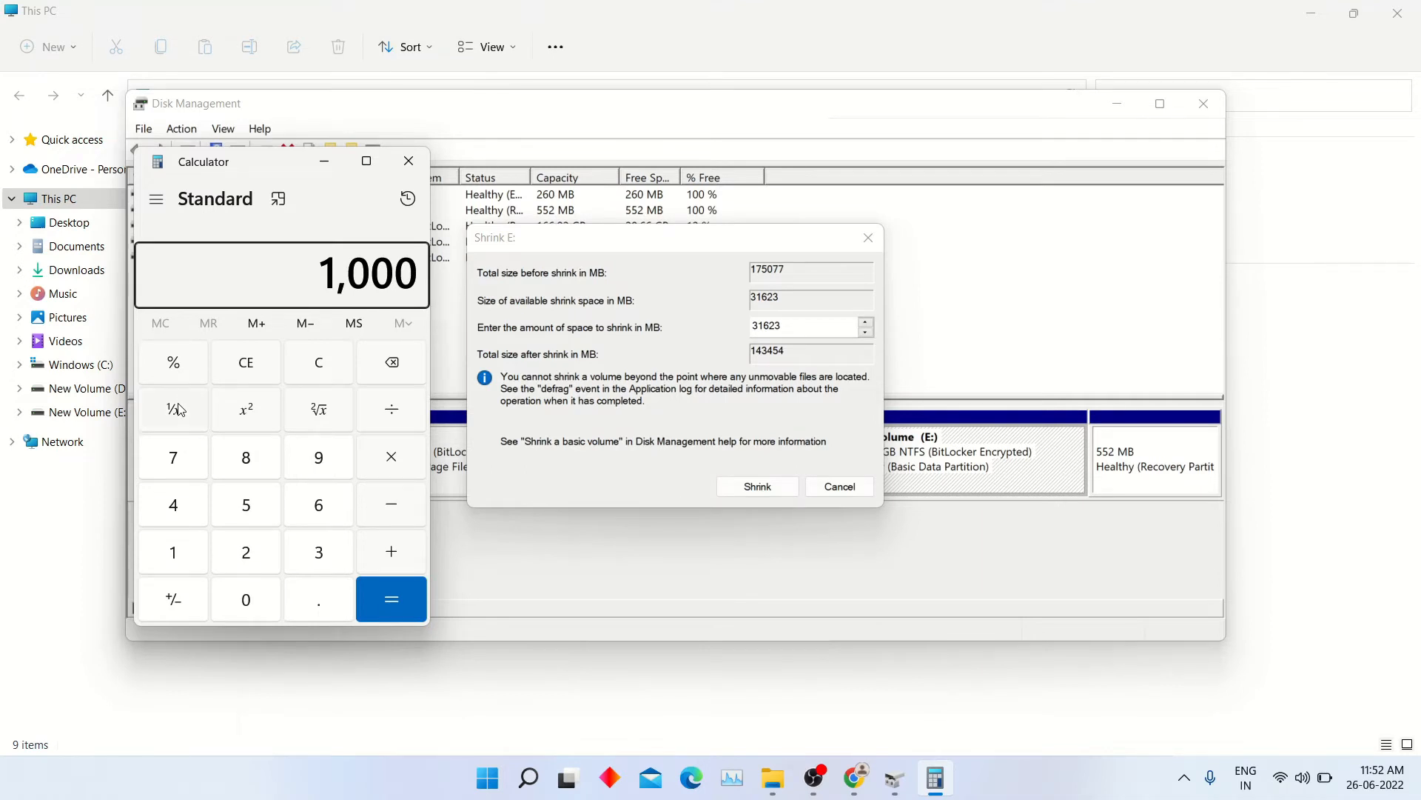
pyautogui.click(409, 466)
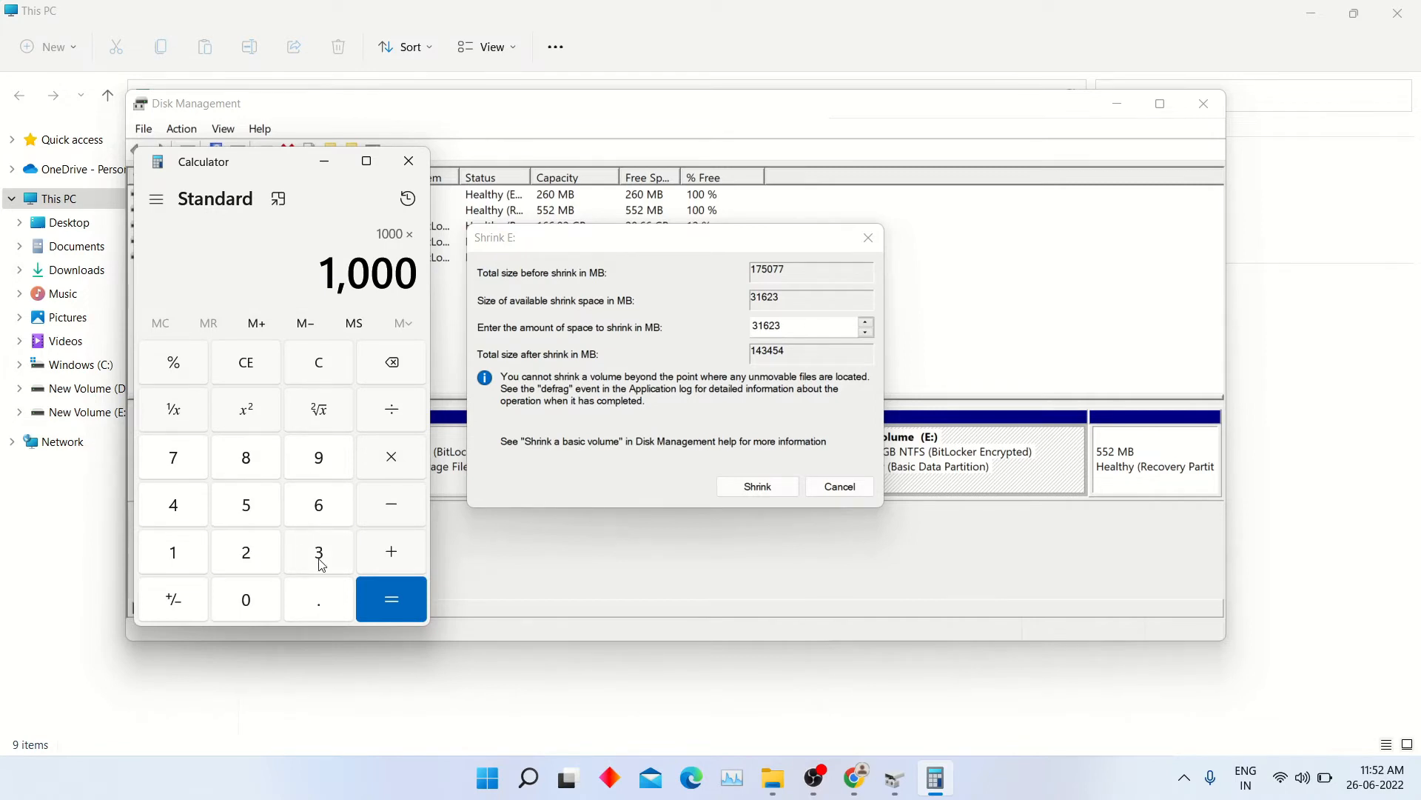
pyautogui.click(321, 561)
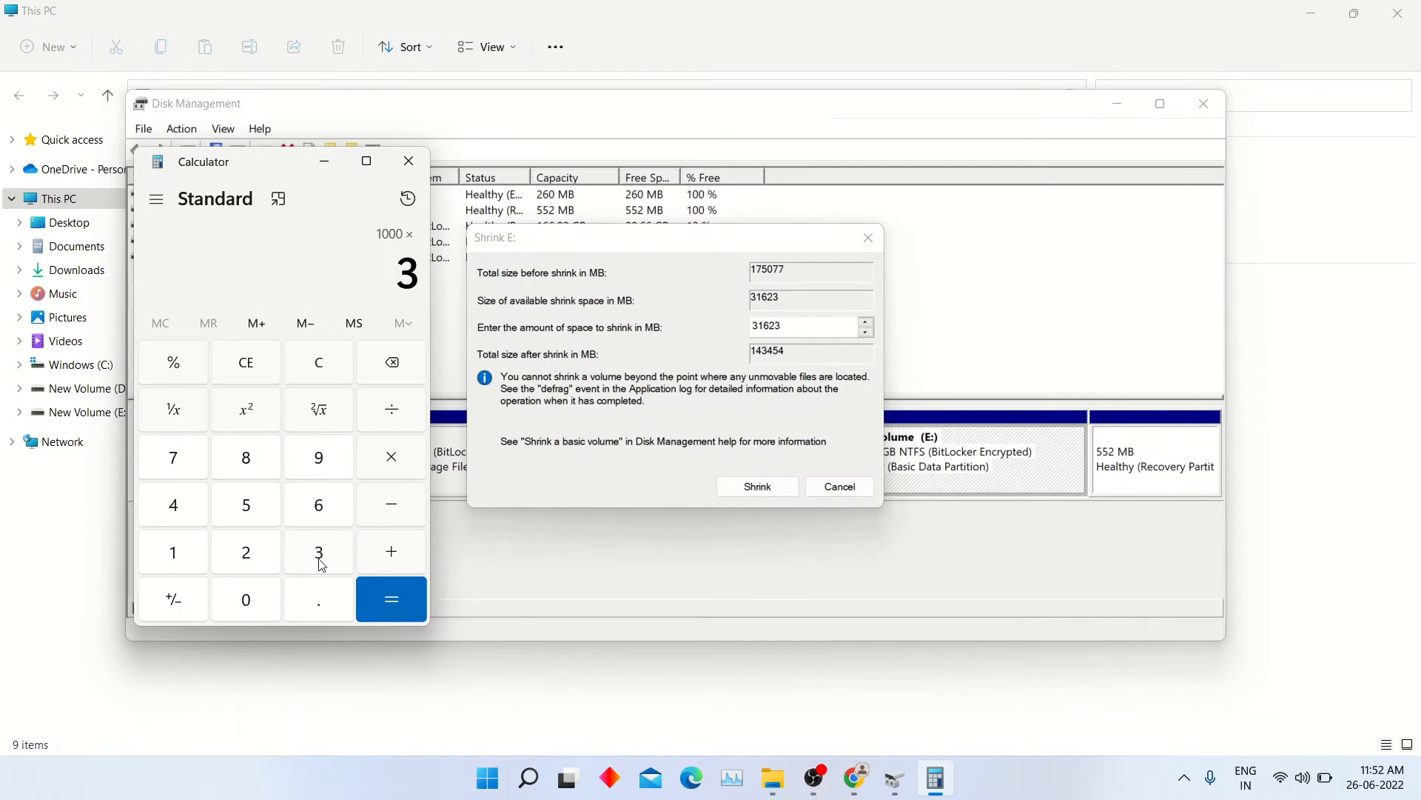
pyautogui.click(383, 604)
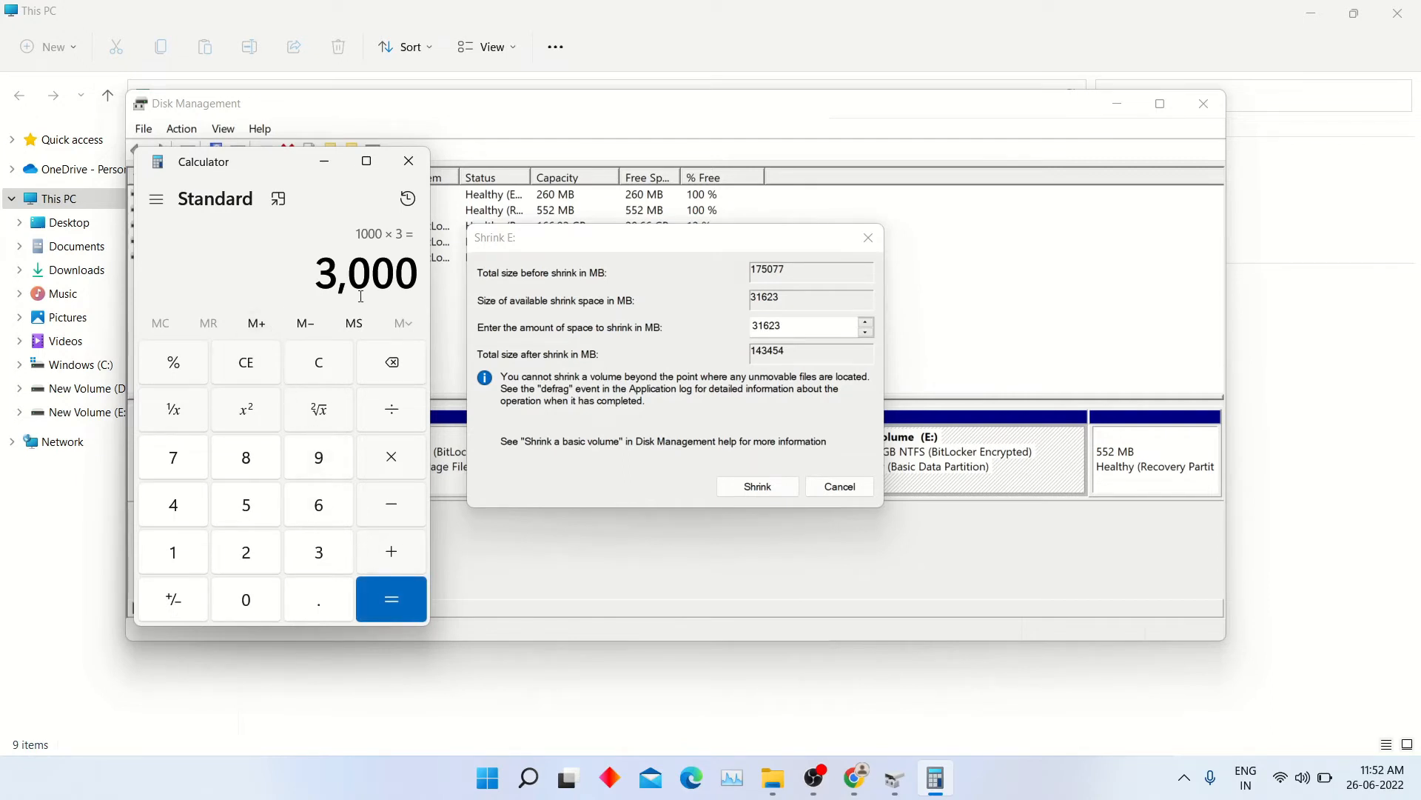
# - Set the amount of space to shrink to 3000 MB and shrink the E: volume
pyautogui.doubleClick(811, 323)
pyautogui.doubleClick(811, 324)
pyautogui.doubleClick(811, 324)
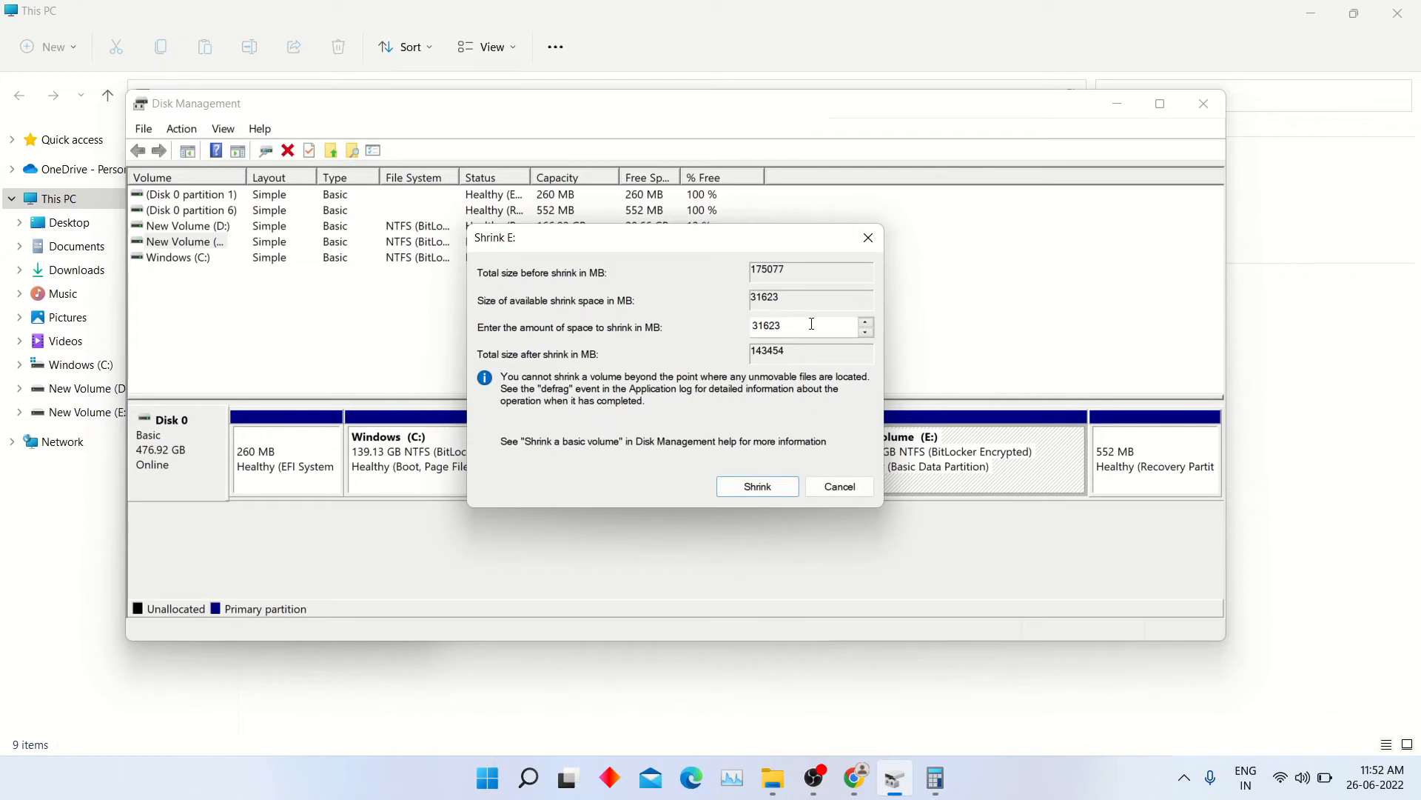
pyautogui.click(812, 324)
pyautogui.doubleClick(811, 324)
pyautogui.press('BackSpace')
pyautogui.write('3000')
pyautogui.click(757, 486)
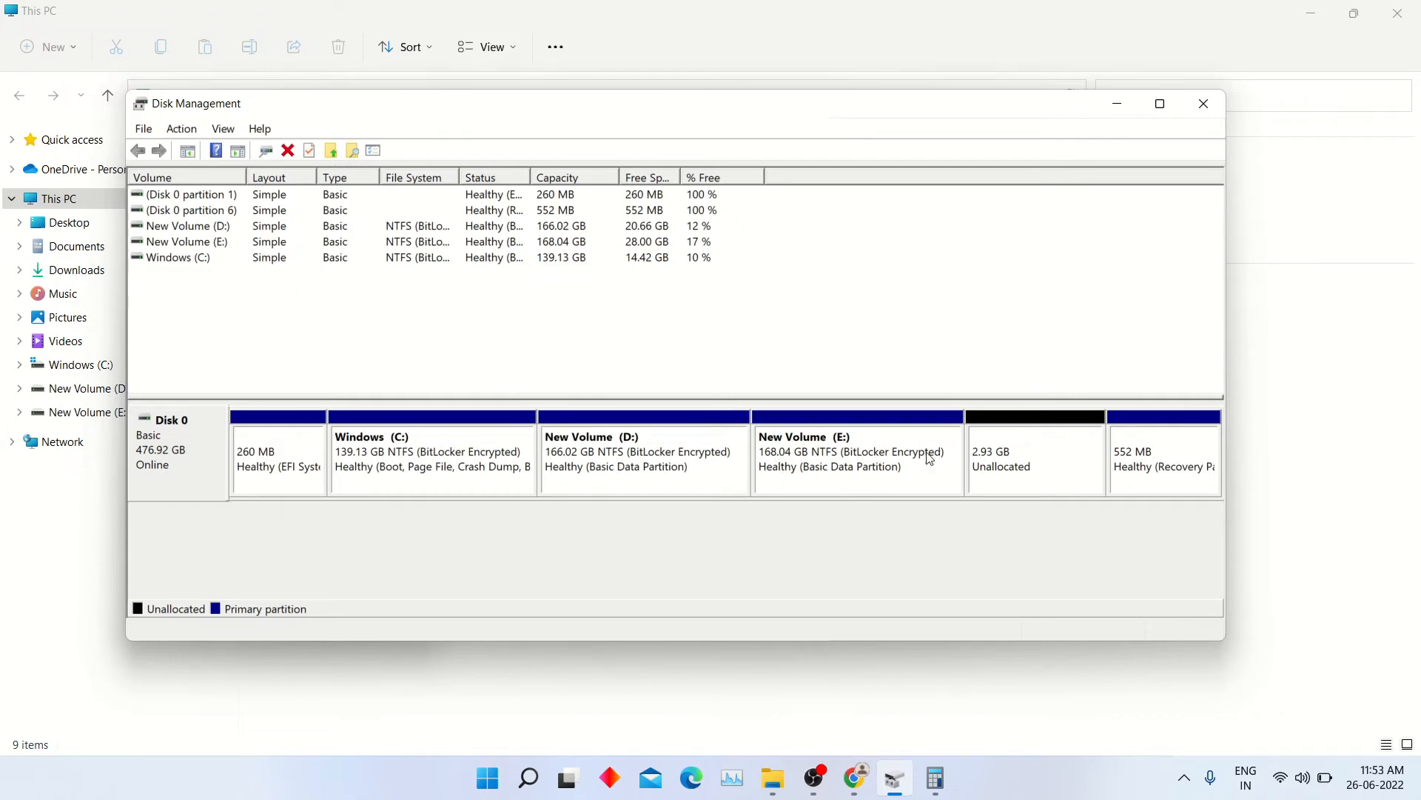
# - Start a new simple volume in the unallocated space, using the full 3000 MB and drive letter F
pyautogui.click(1033, 457)
pyautogui.rightClick(1032, 457)
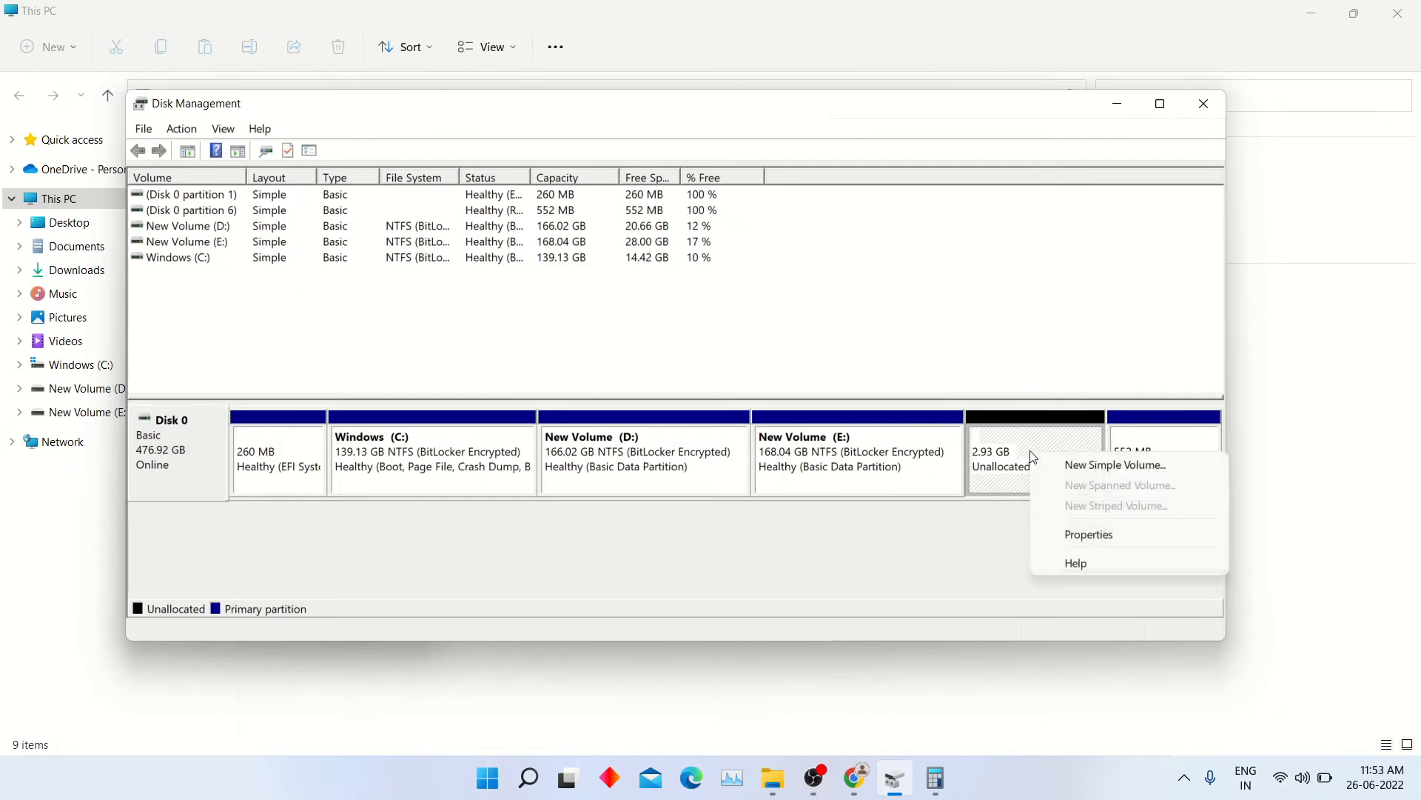
pyautogui.click(1066, 463)
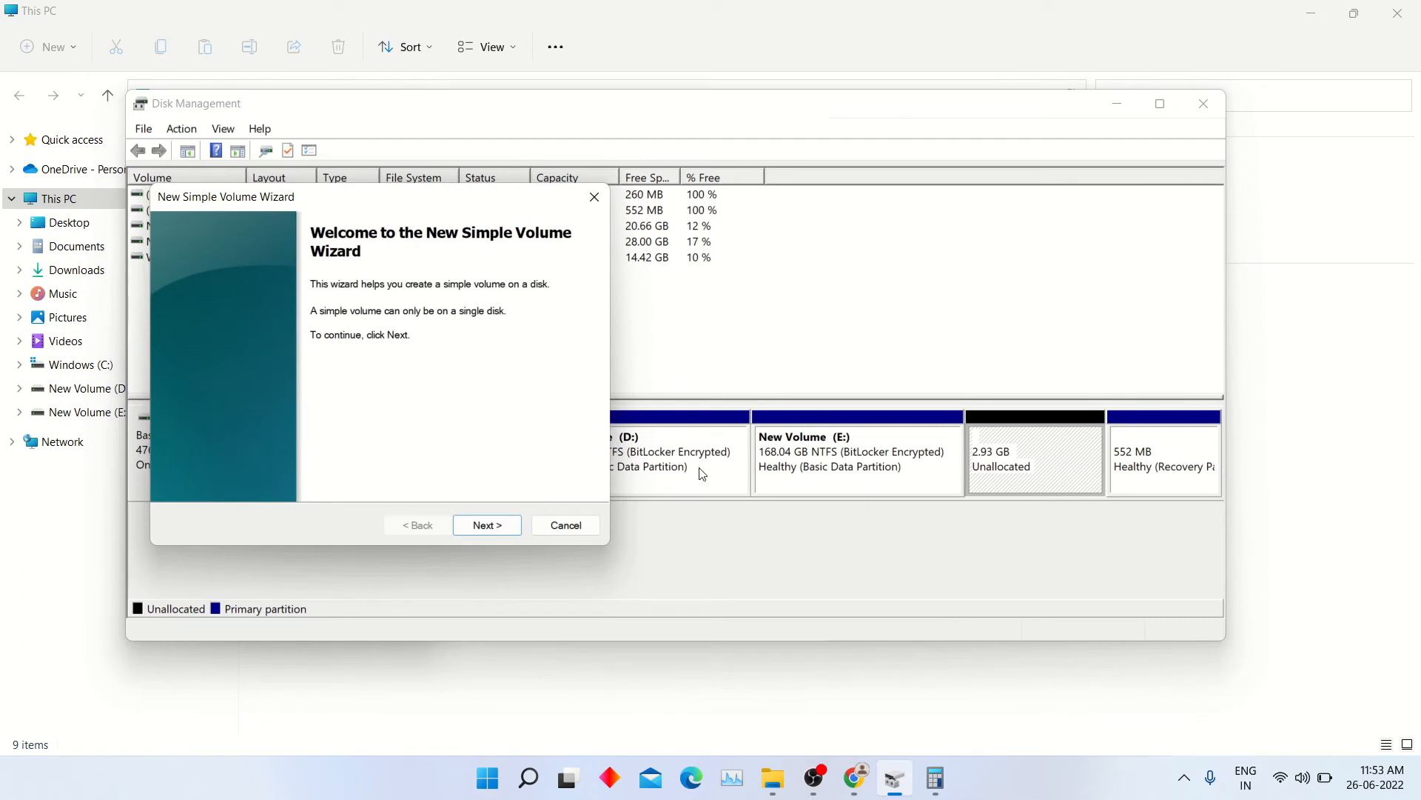
pyautogui.click(487, 525)
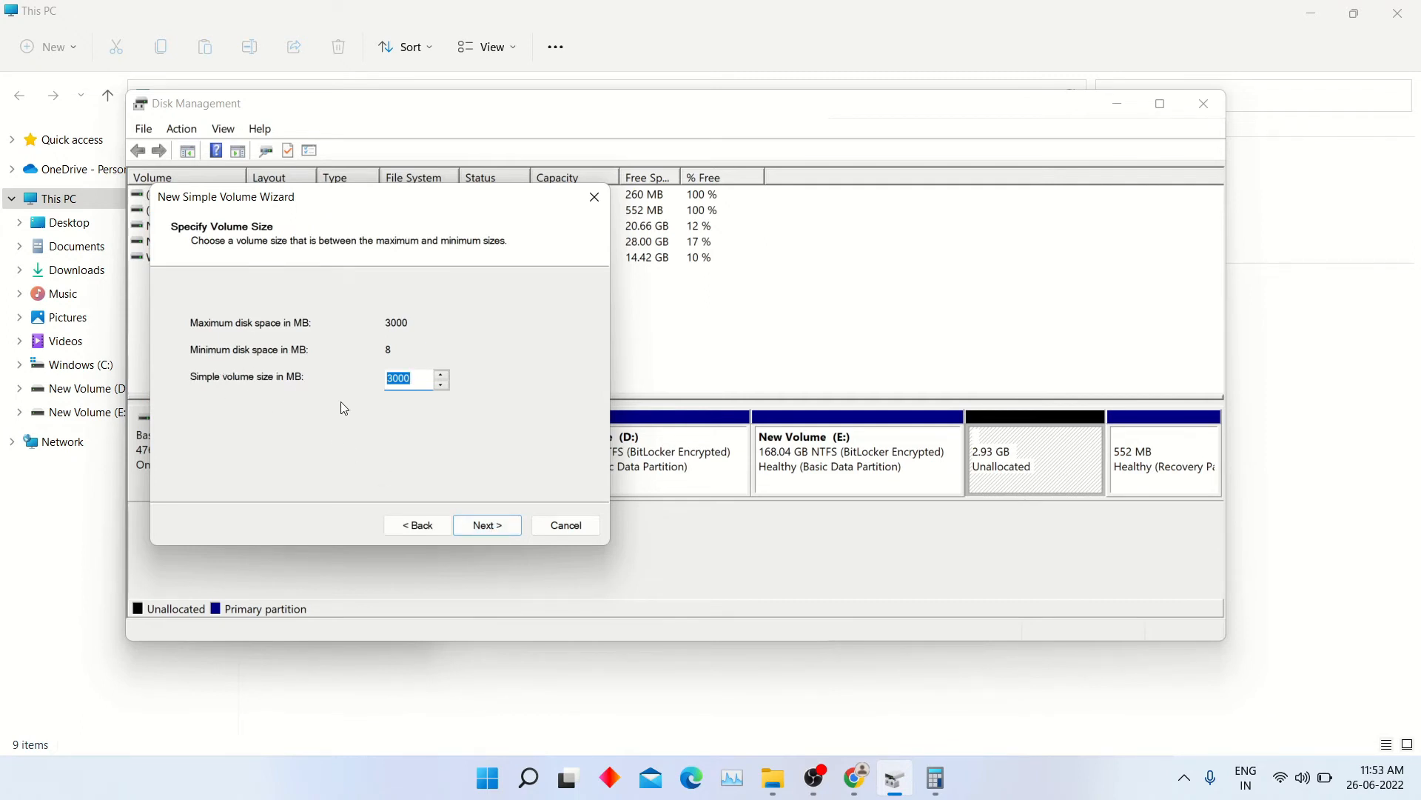
pyautogui.click(481, 526)
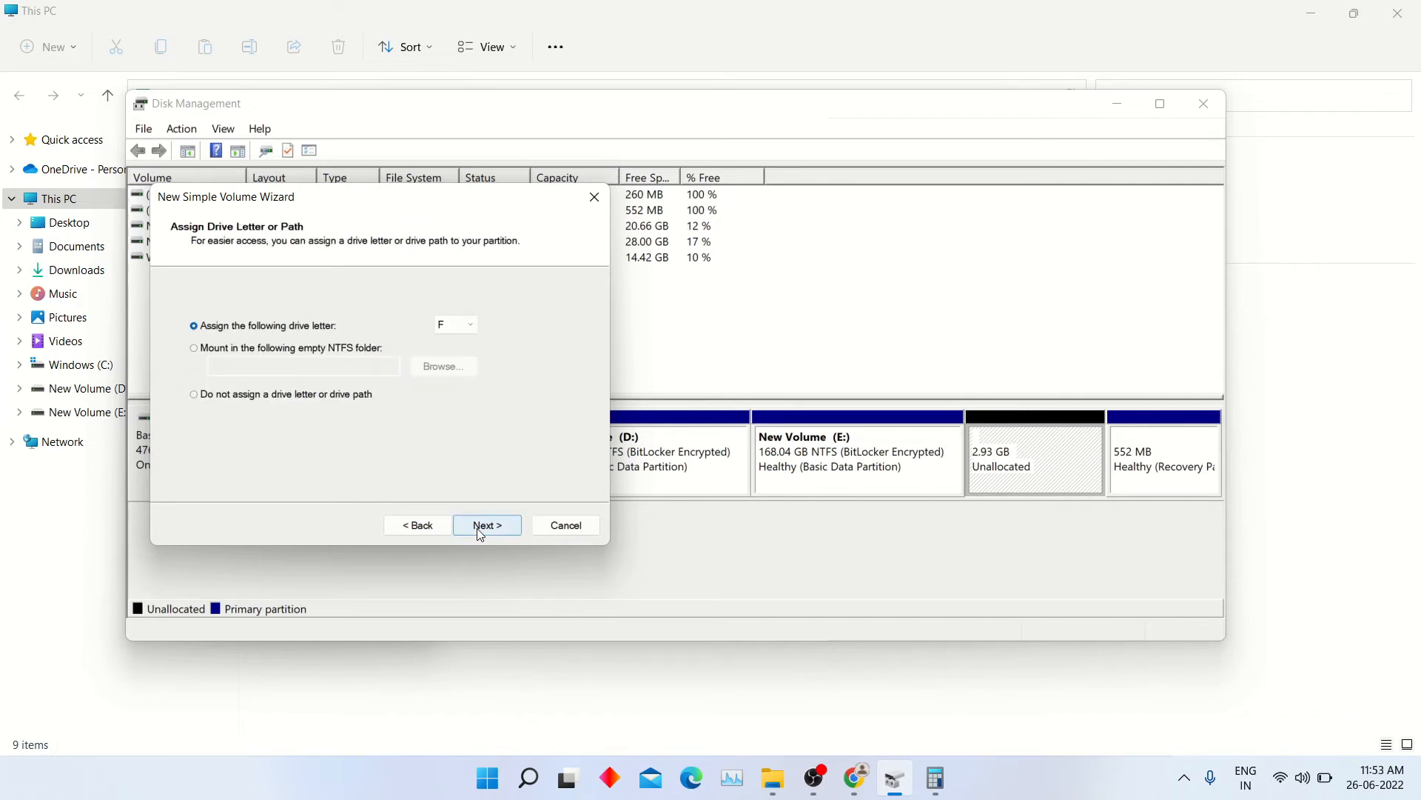
pyautogui.click(465, 331)
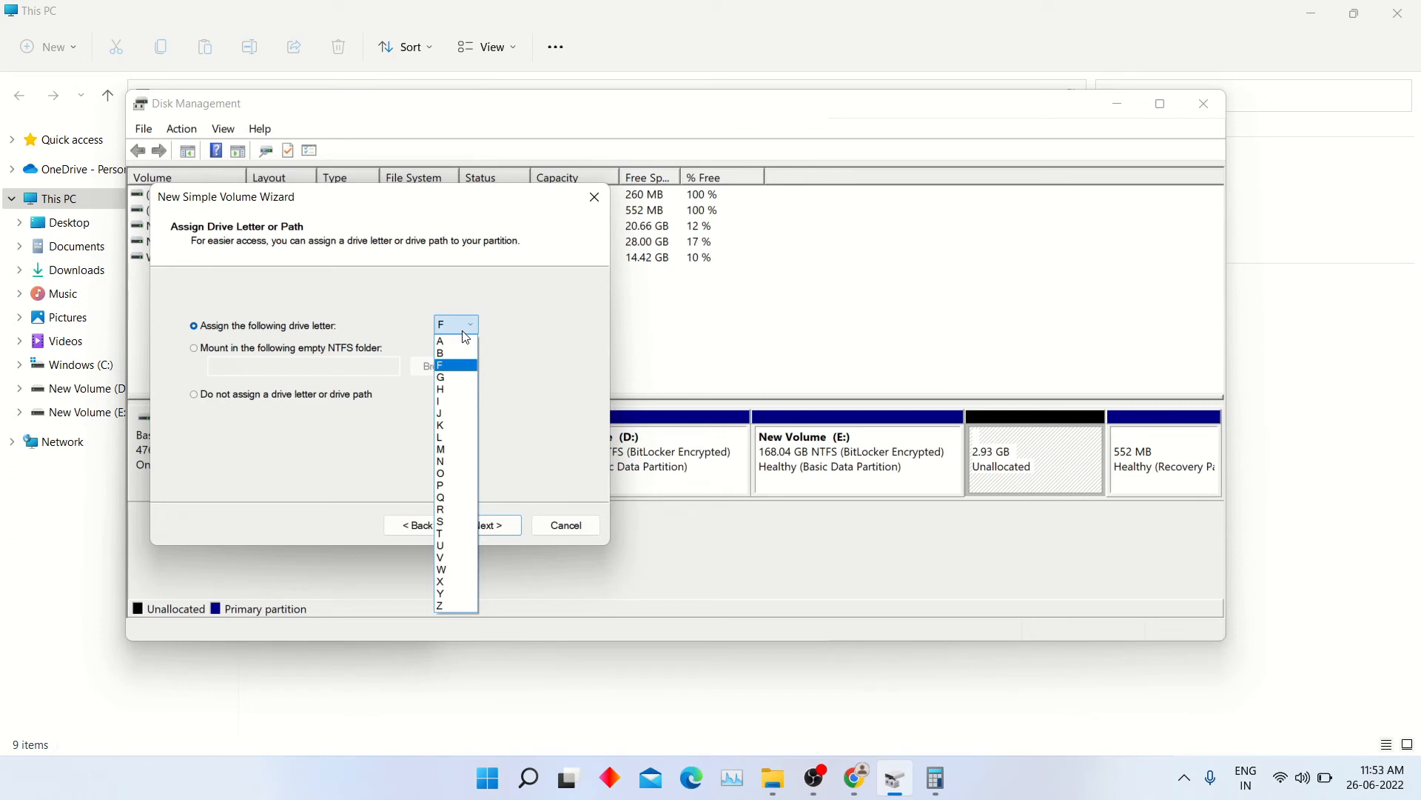
pyautogui.click(550, 365)
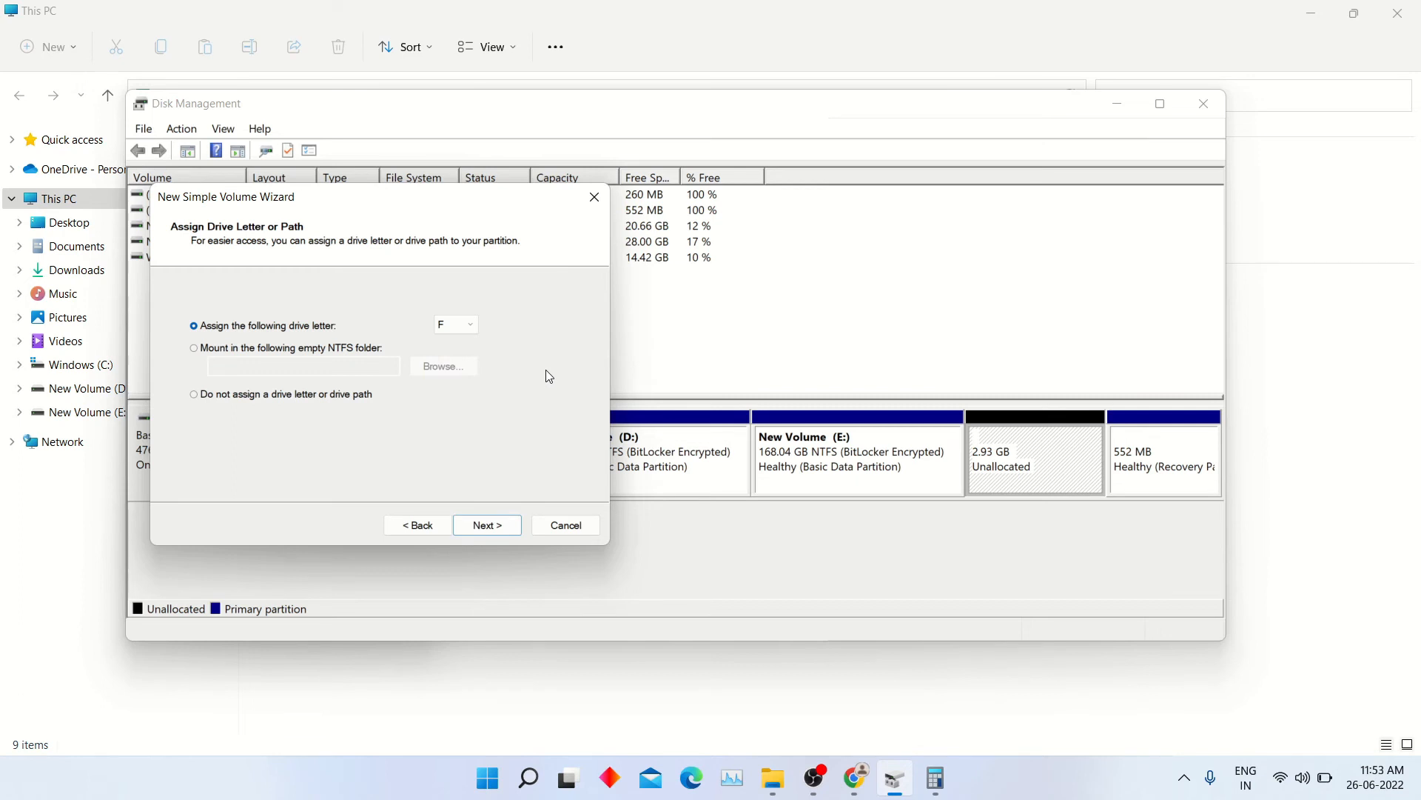
pyautogui.click(507, 529)
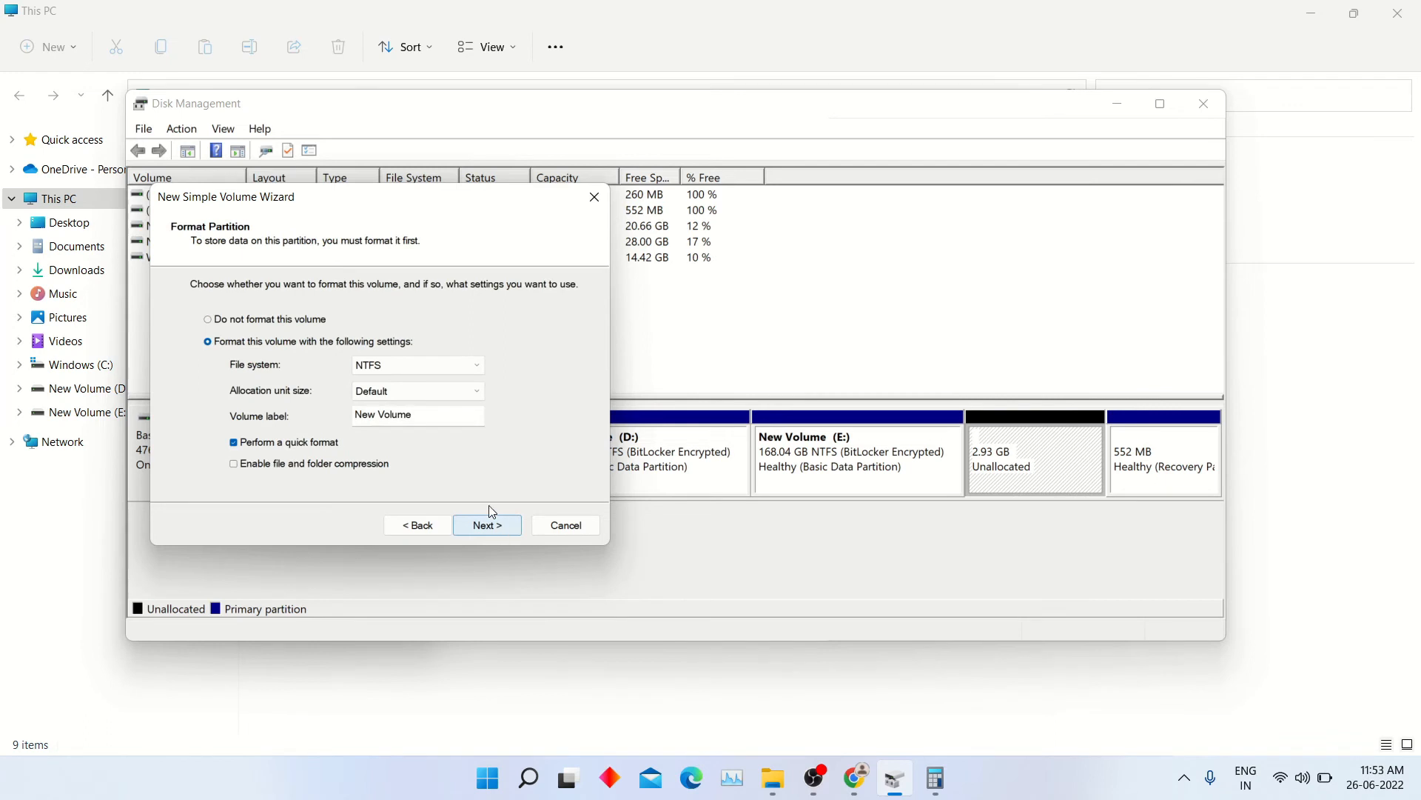
# - Set the volume label to Data, keep the NTFS quick format settings, and finish creating the volume
pyautogui.click(429, 420)
pyautogui.hotkey('ctrl', 'a')
pyautogui.press('BackSpace')
pyautogui.write('Data')
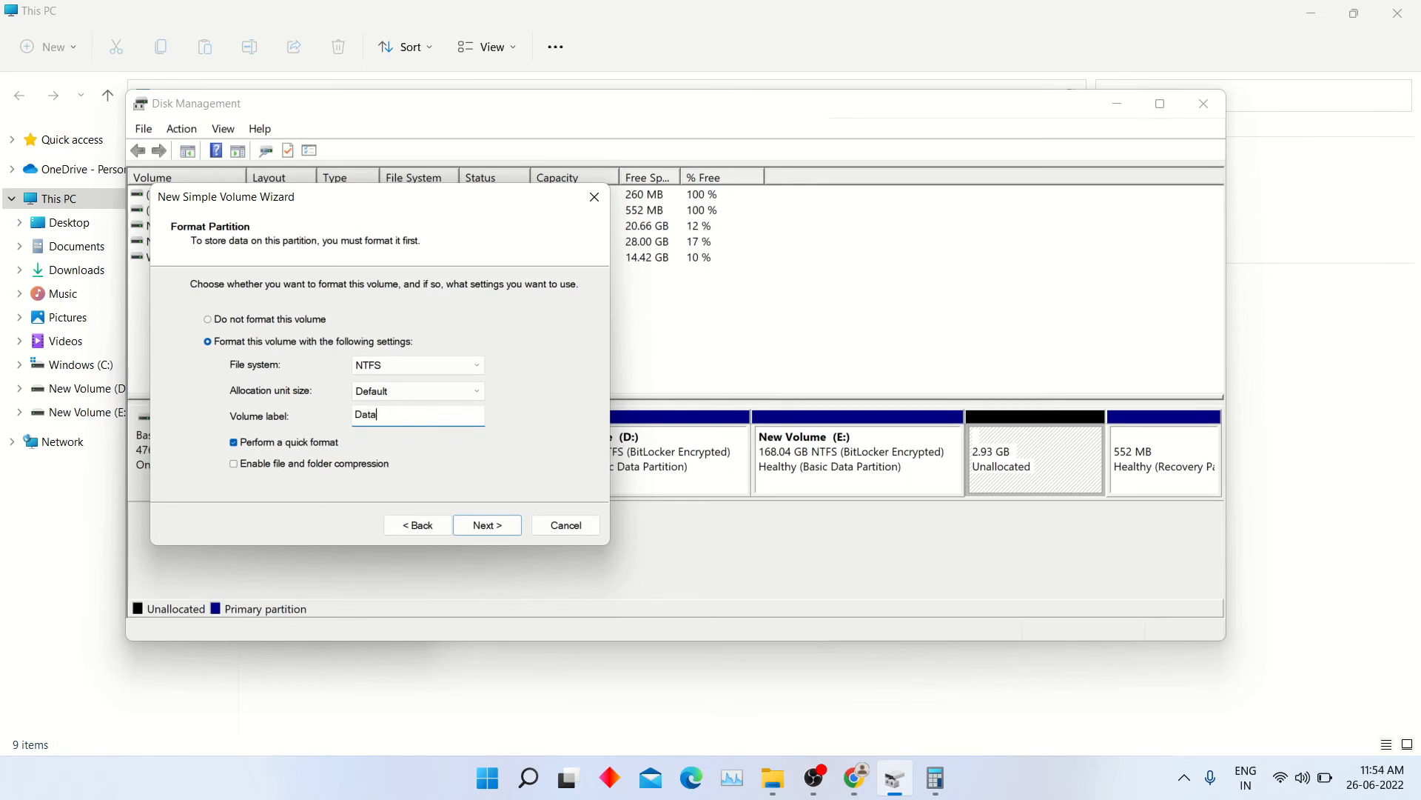
pyautogui.click(487, 526)
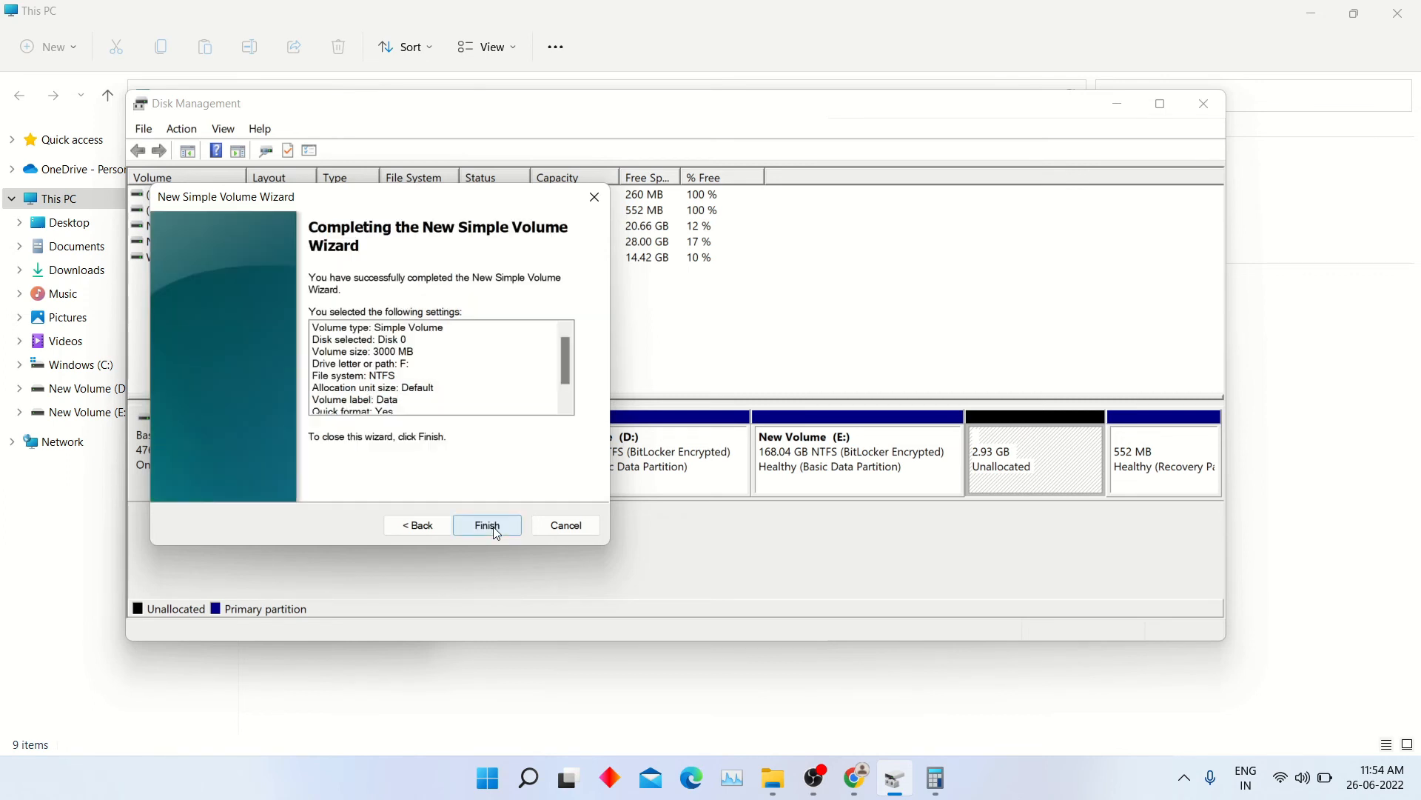
pyautogui.click(495, 527)
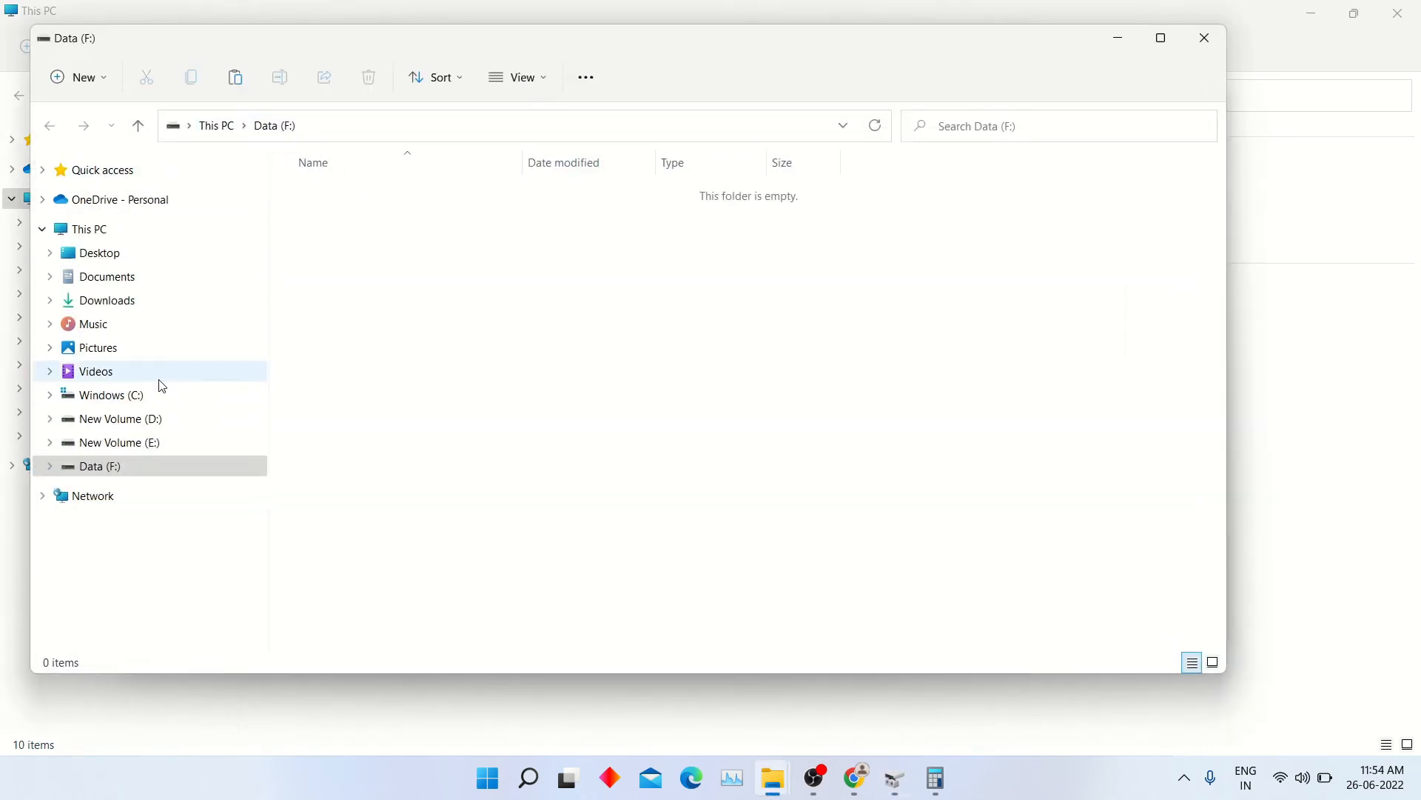
# - Show This PC and examine the free space and total size of the Data (F:) and New Volume (E:) drives
pyautogui.click(151, 233)
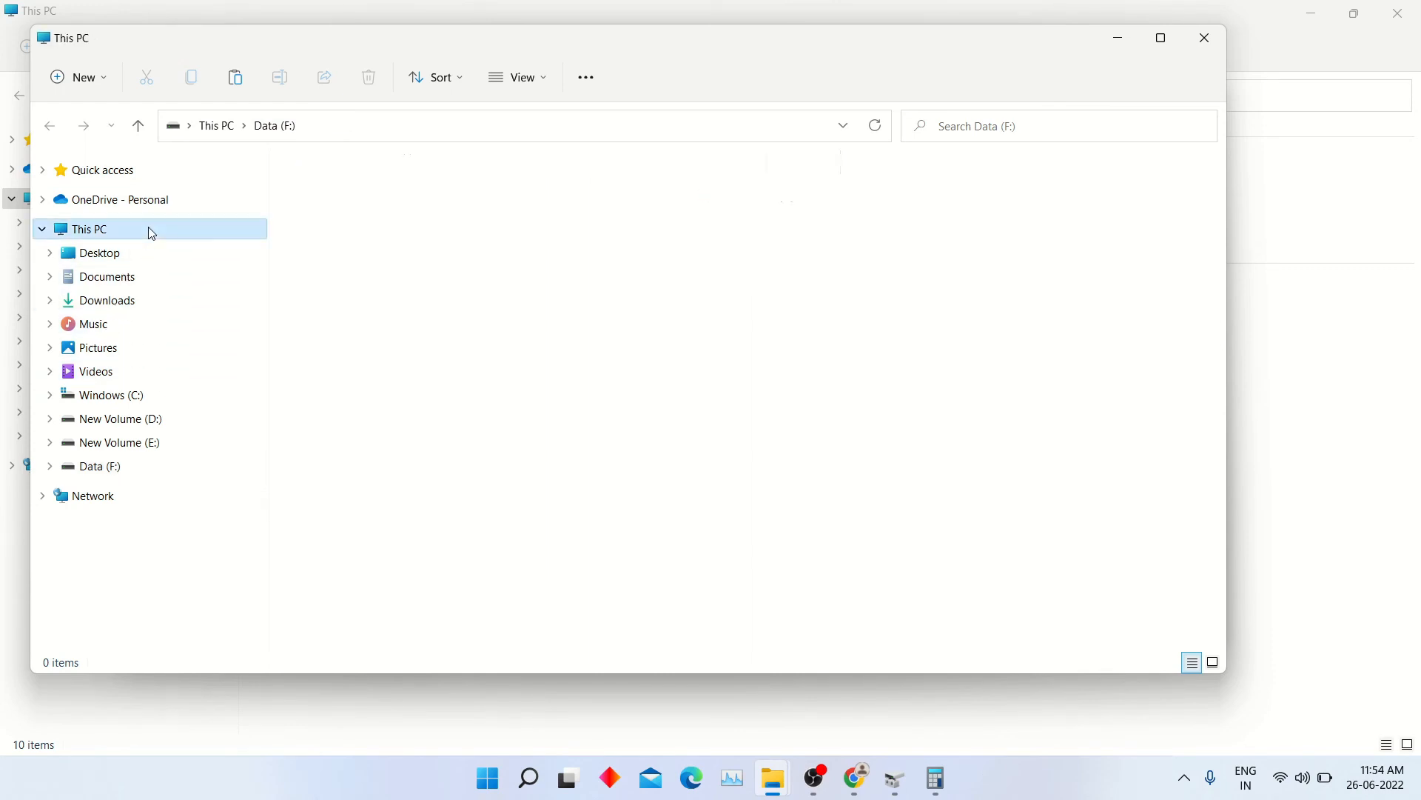
pyautogui.click(936, 447)
pyautogui.moveTo(1122, 376); pyautogui.dragTo(1073, 317)
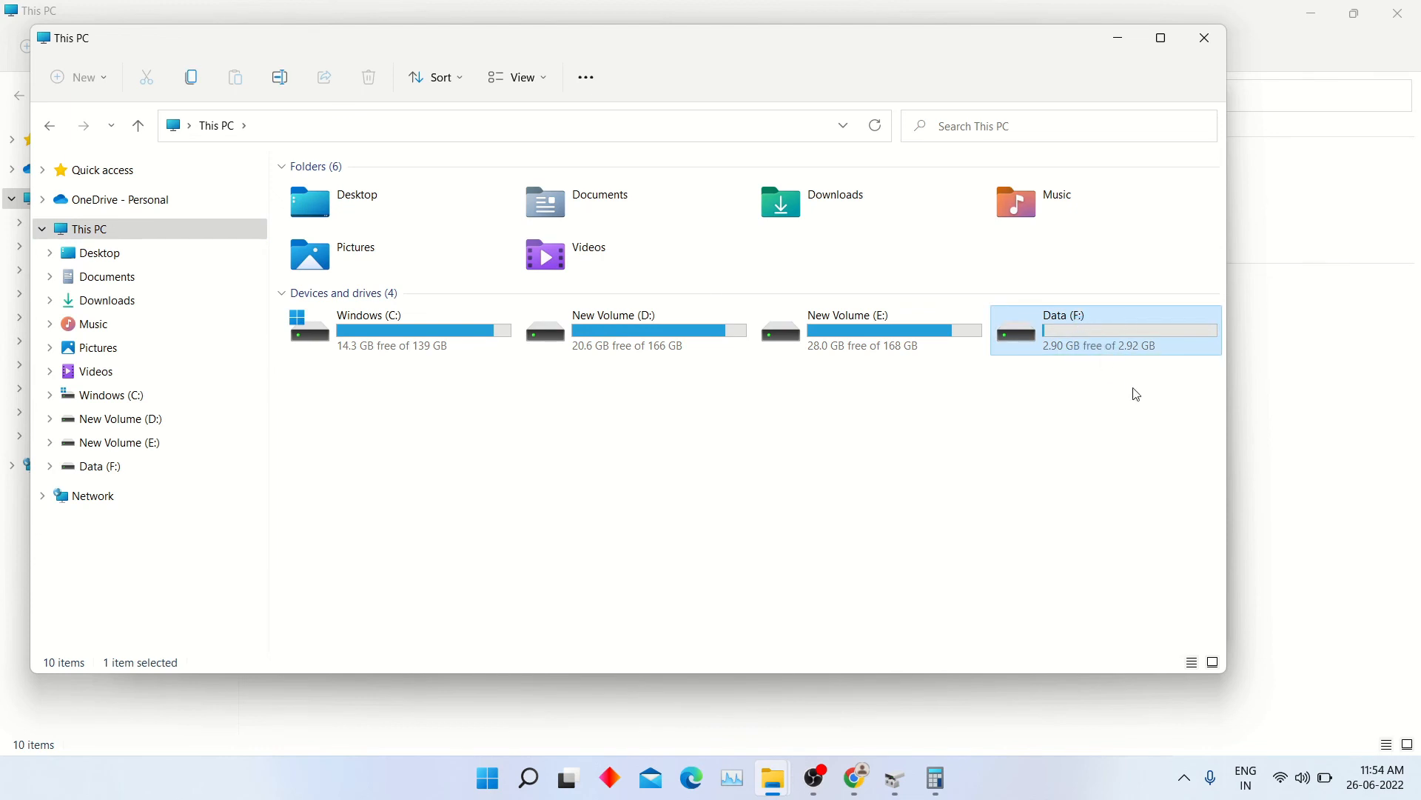
pyautogui.click(1133, 390)
pyautogui.moveTo(1122, 343)
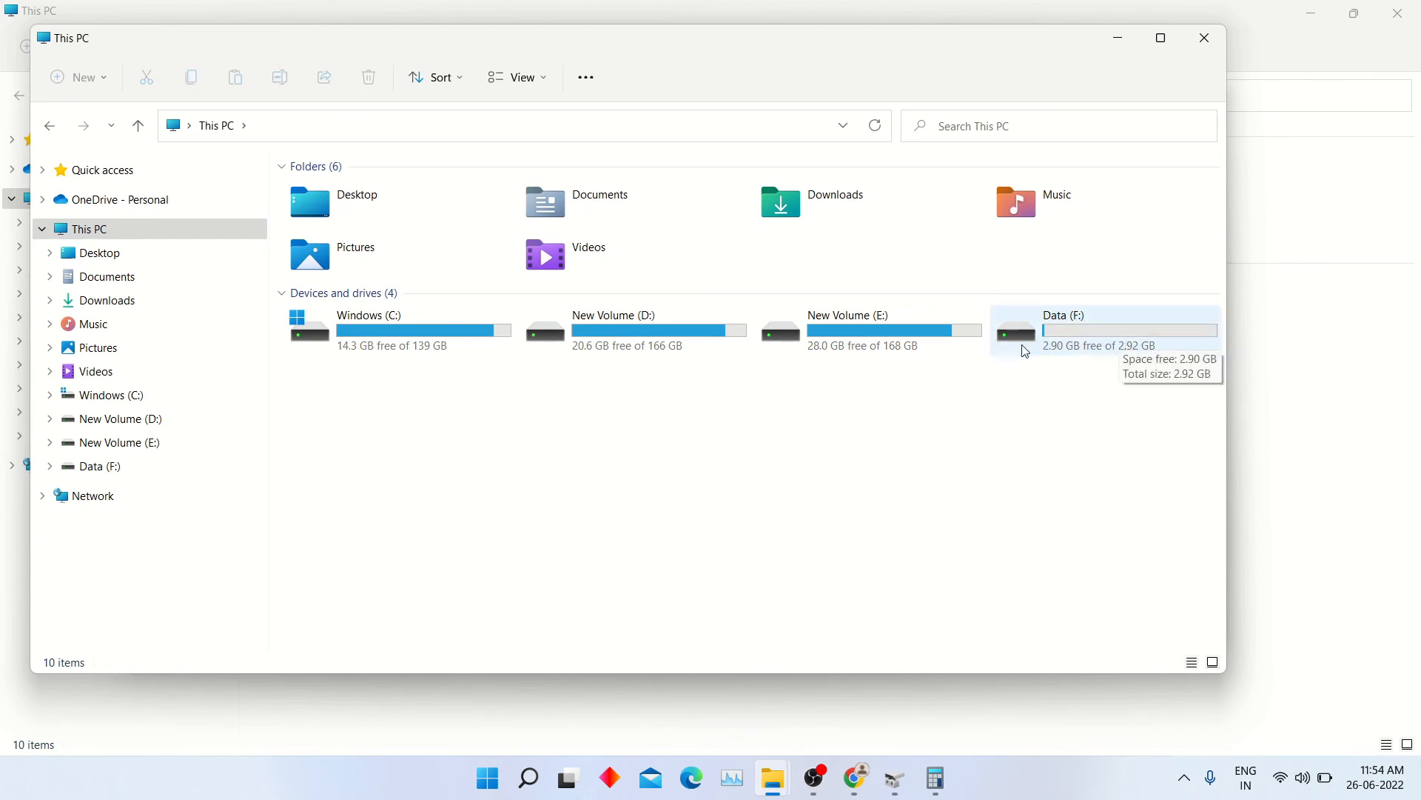
pyautogui.moveTo(953, 346)
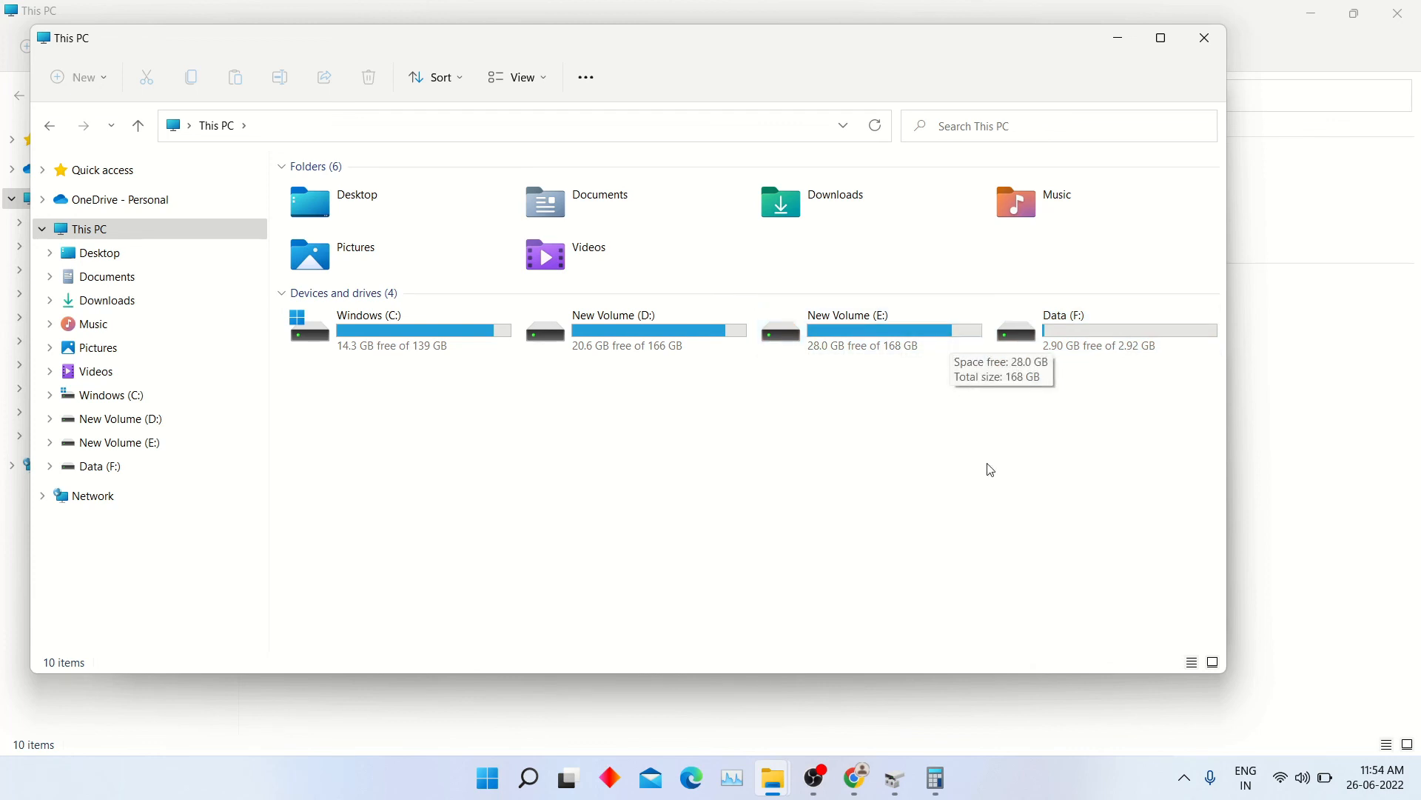
# - Close the front File Explorer window and Disk Management
pyautogui.click(1199, 34)
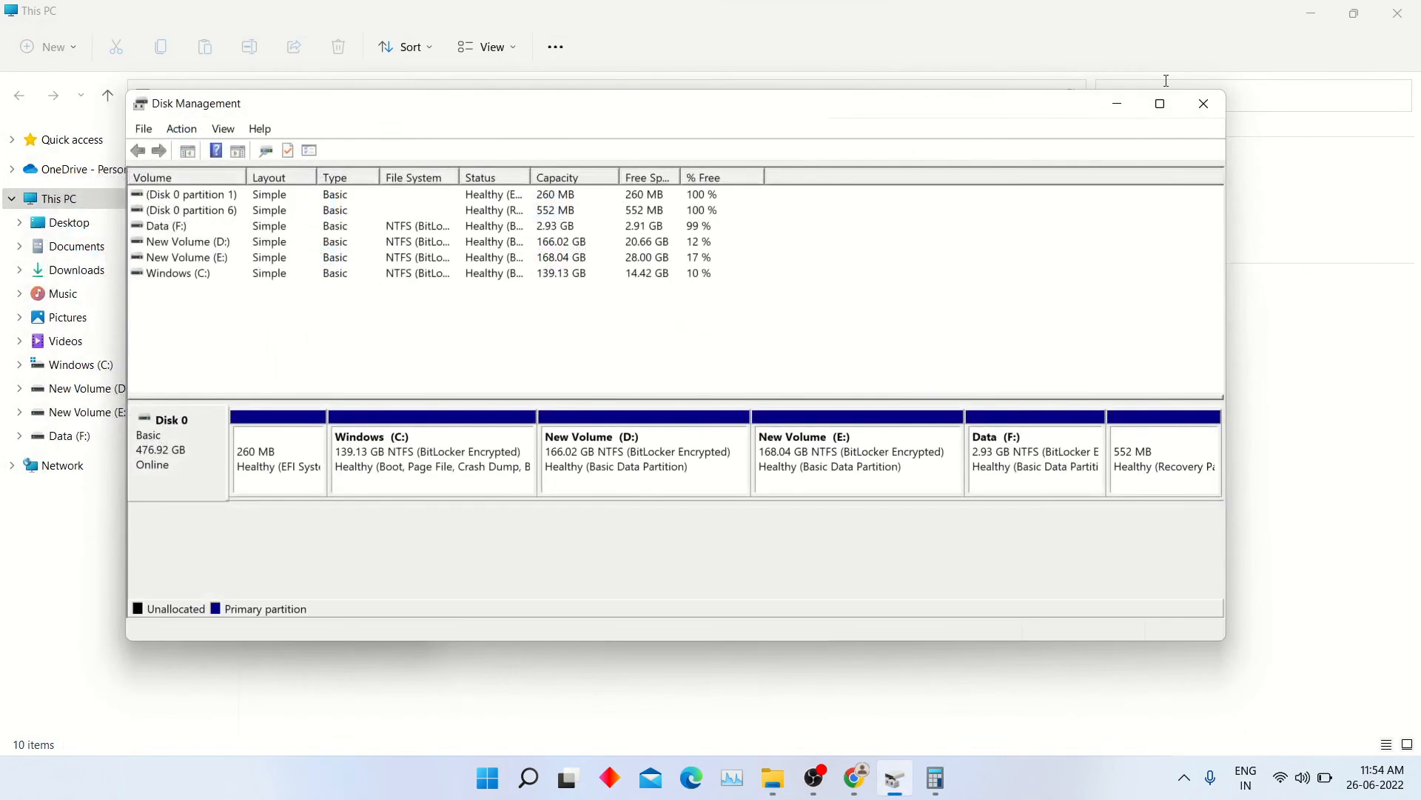
pyautogui.click(1199, 103)
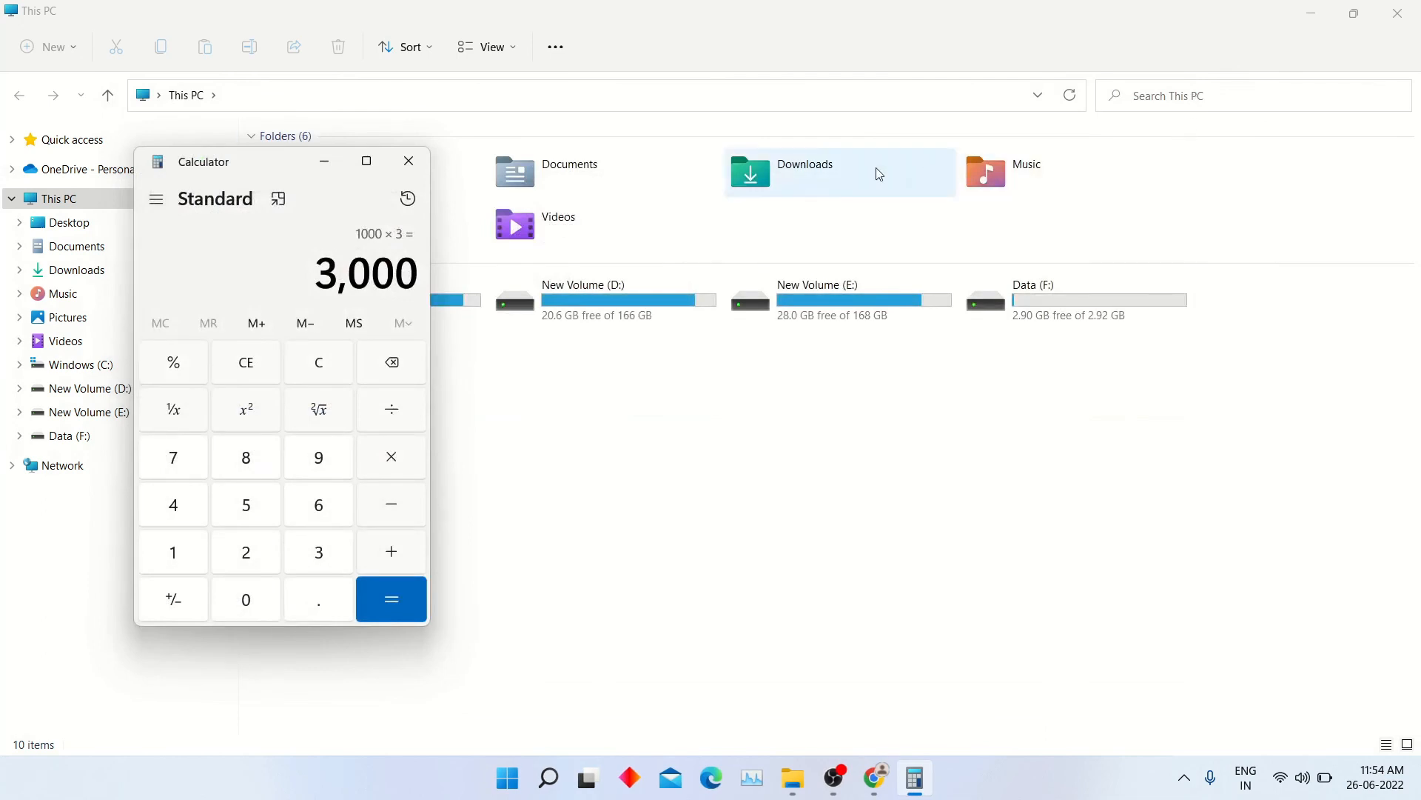